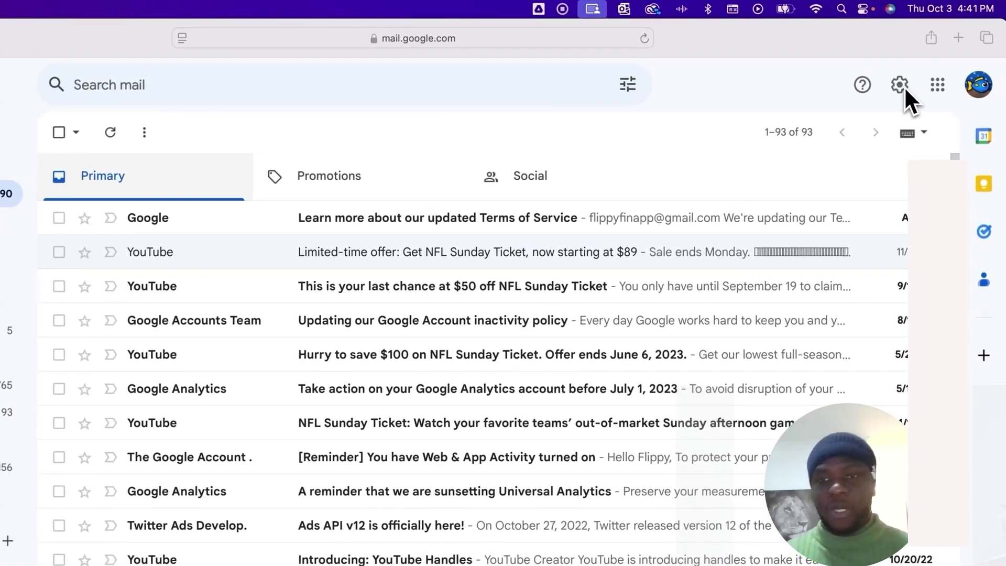
# - Open Gmail's full settings page on the Accounts and Import tab
pyautogui.click(900, 86)
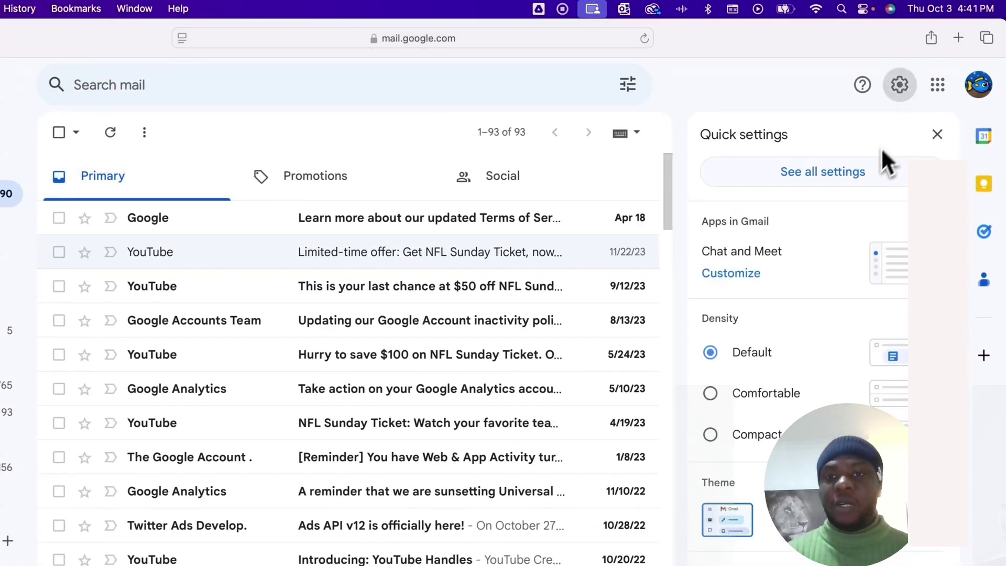
pyautogui.click(862, 171)
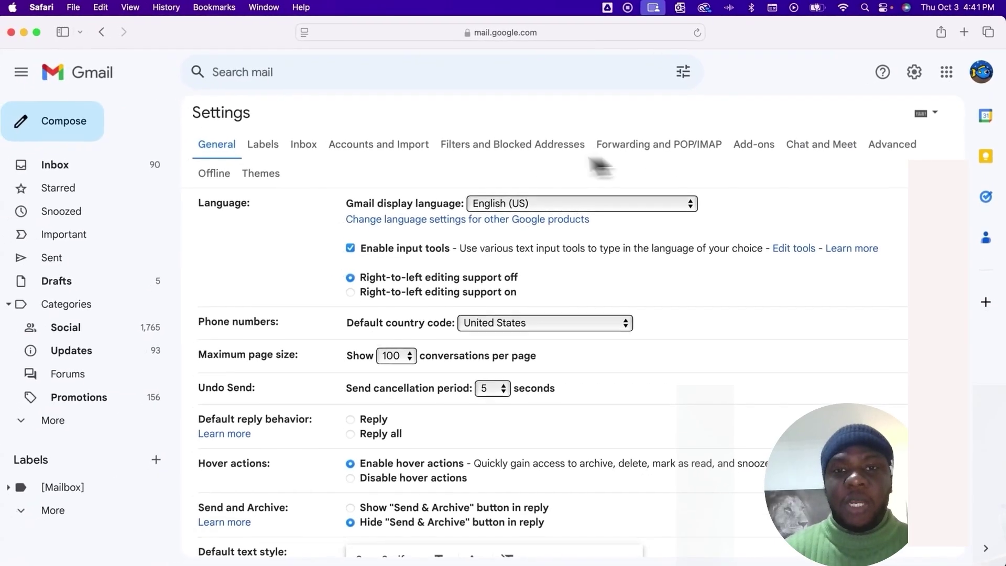
pyautogui.click(377, 145)
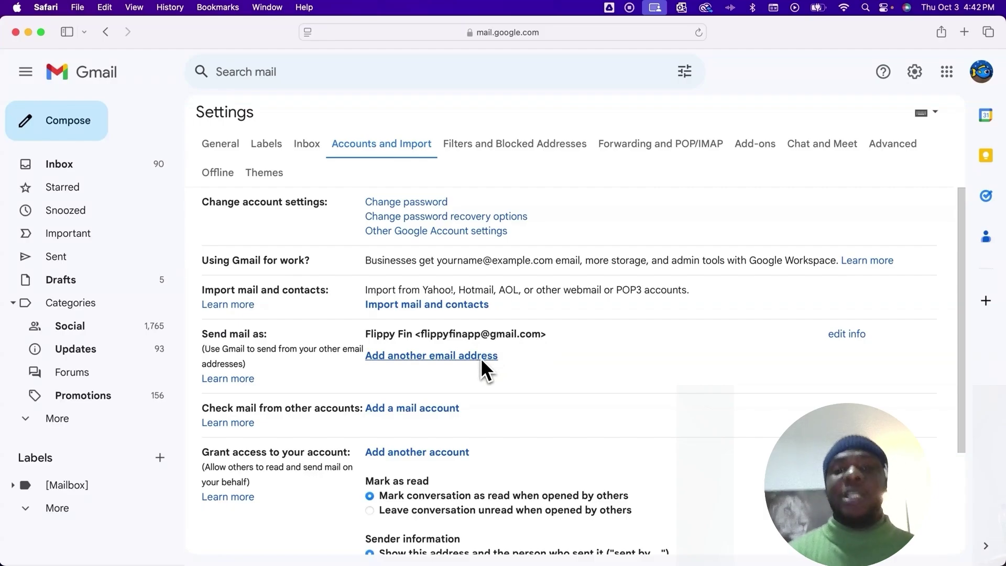
# - Start adding another send-from address under Send mail as
pyautogui.doubleClick(540, 336)
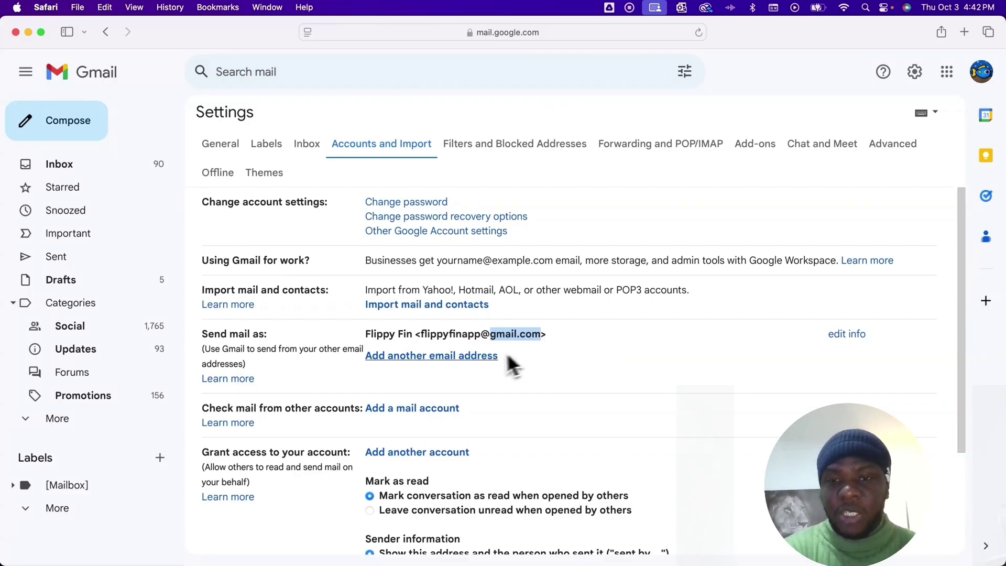
pyautogui.click(479, 356)
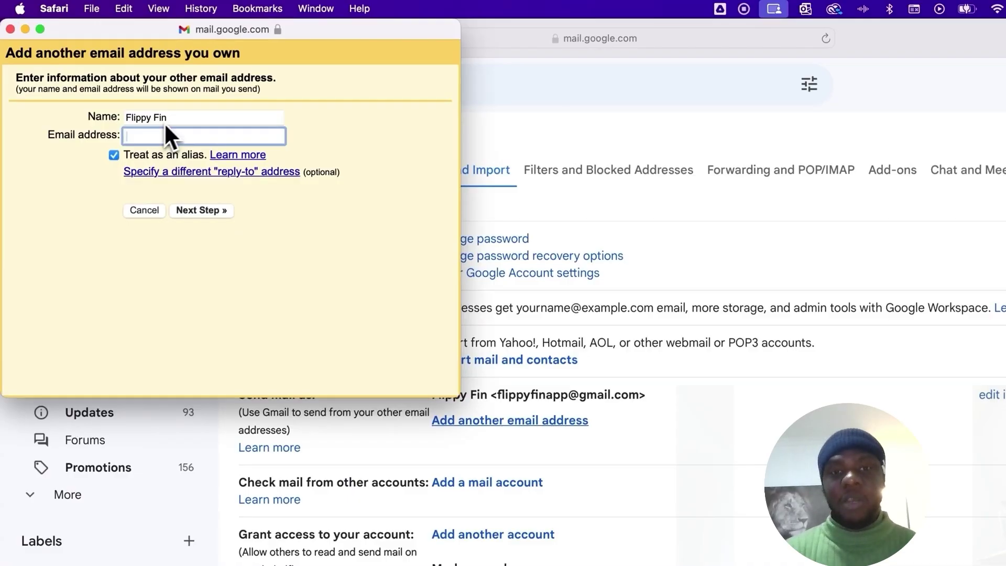
# - Add the account's googlemail.com address as a second send-as alias
pyautogui.click(178, 118)
pyautogui.click(142, 135)
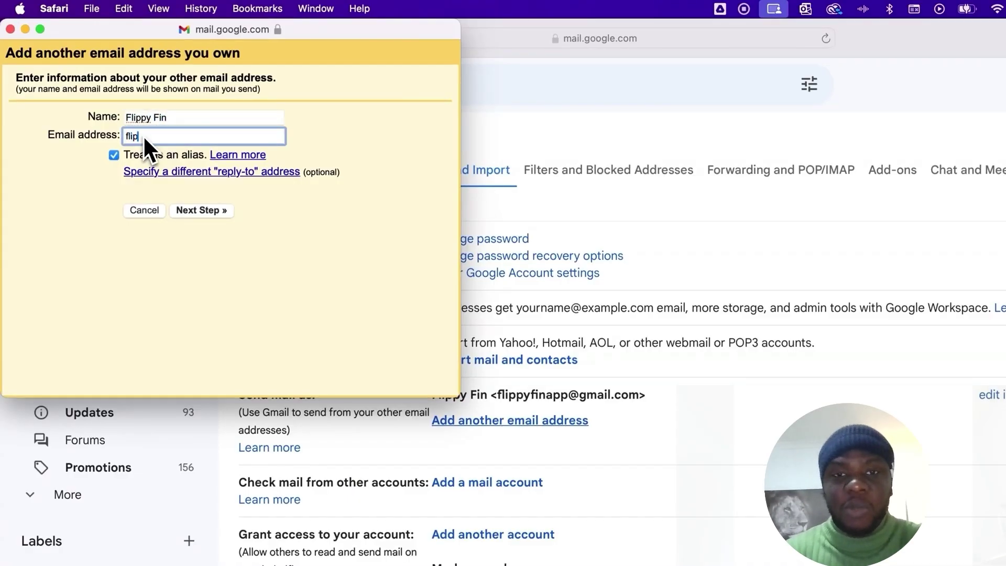
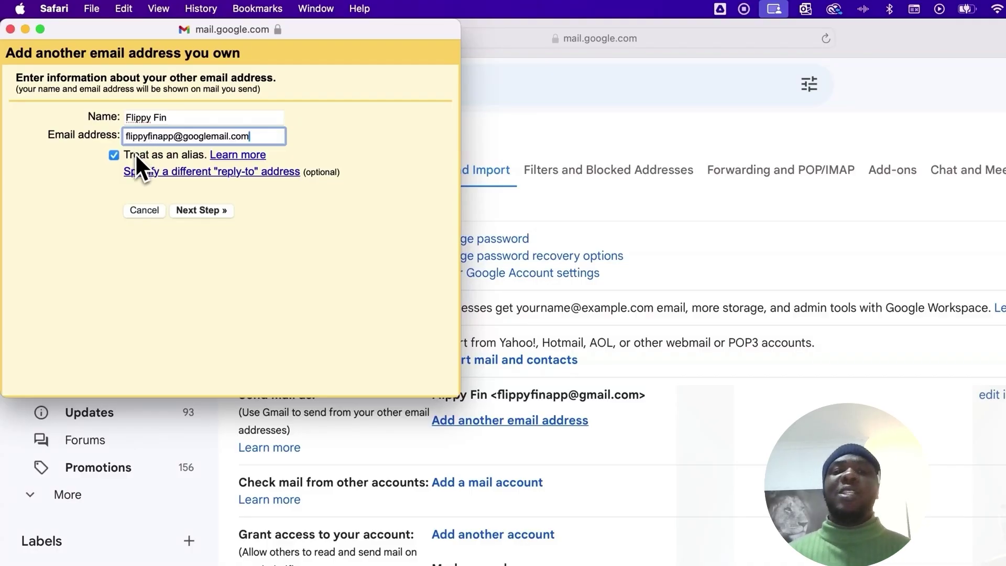
pyautogui.click(190, 208)
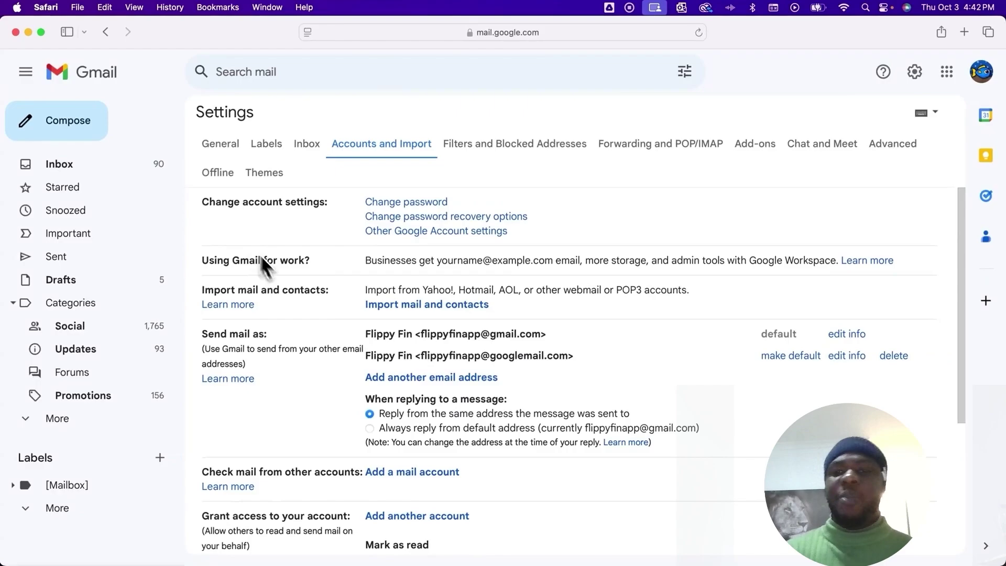
pyautogui.moveTo(367, 333); pyautogui.dragTo(565, 358)
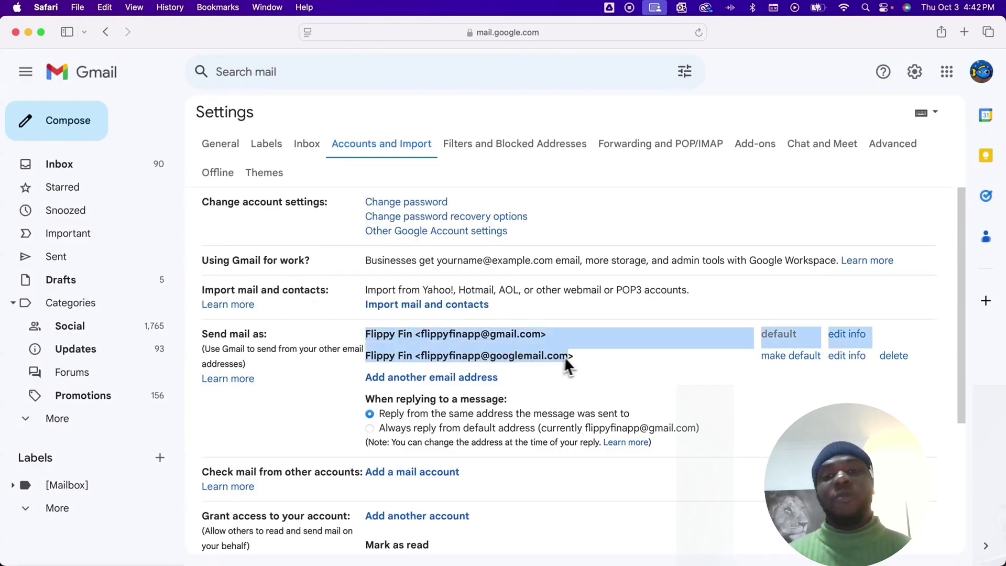
pyautogui.click(563, 358)
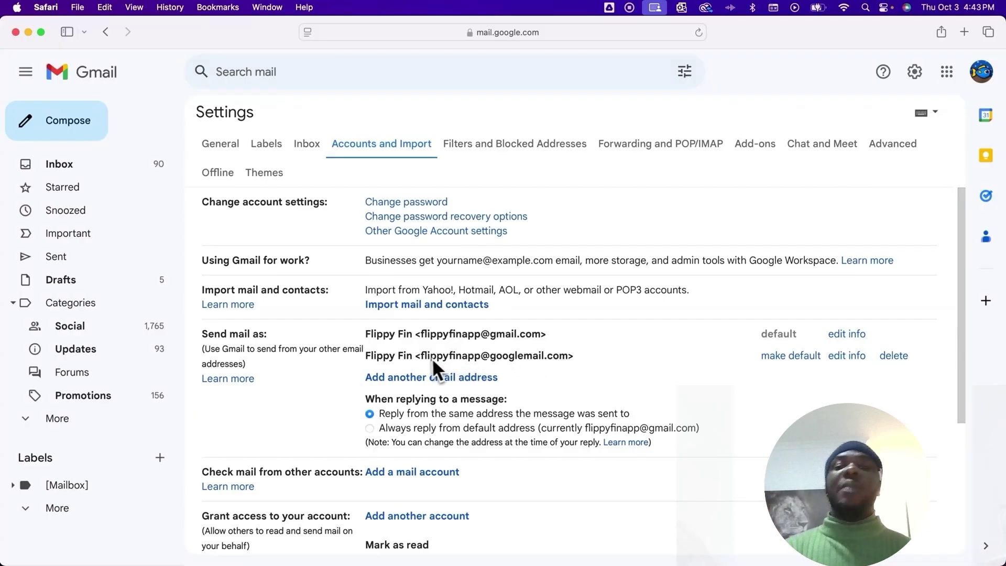
pyautogui.moveTo(421, 357); pyautogui.dragTo(479, 357)
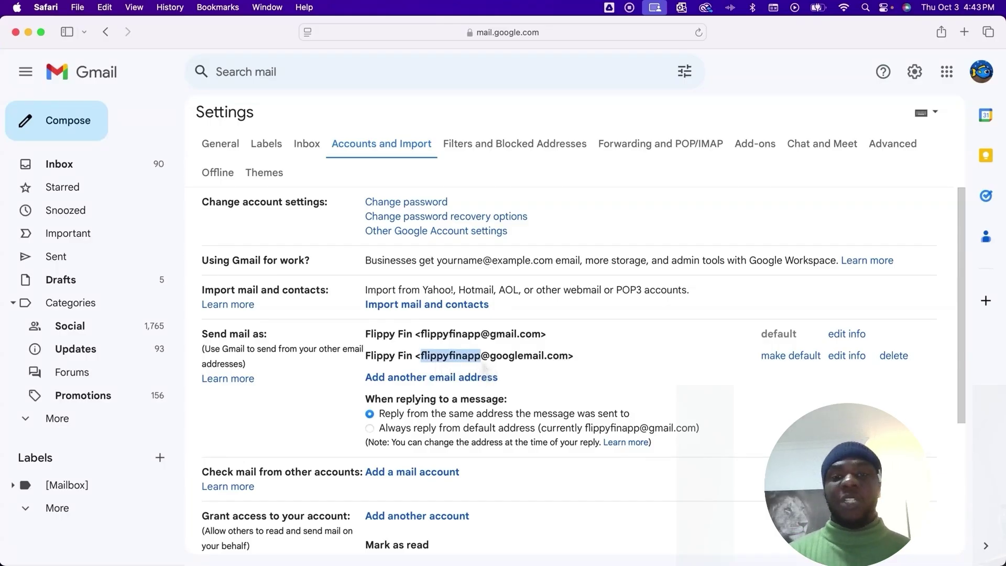
pyautogui.click(481, 360)
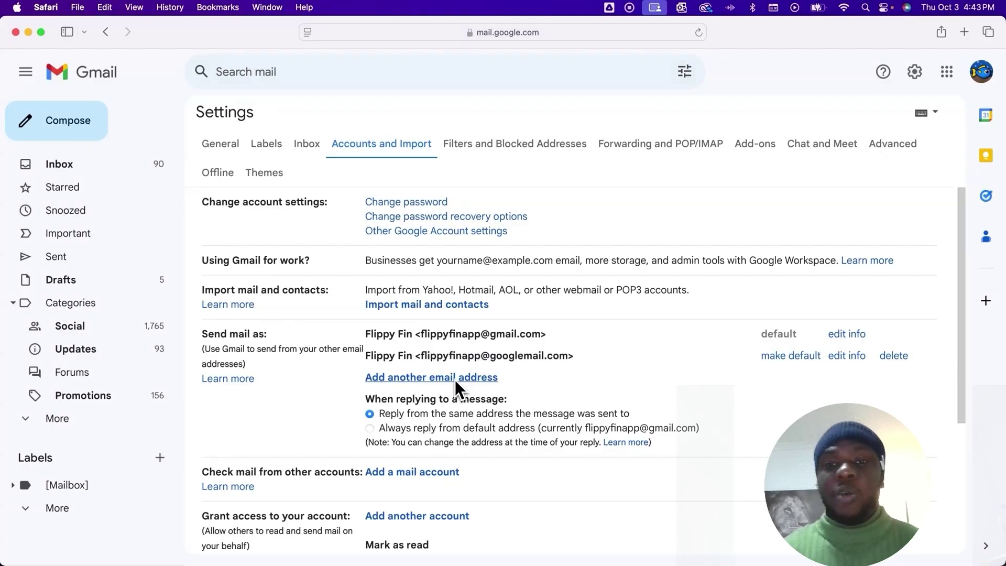
# - Add a send-as alias named Business using the account's +biz gmail.com address, treated as an alias
pyautogui.click(455, 378)
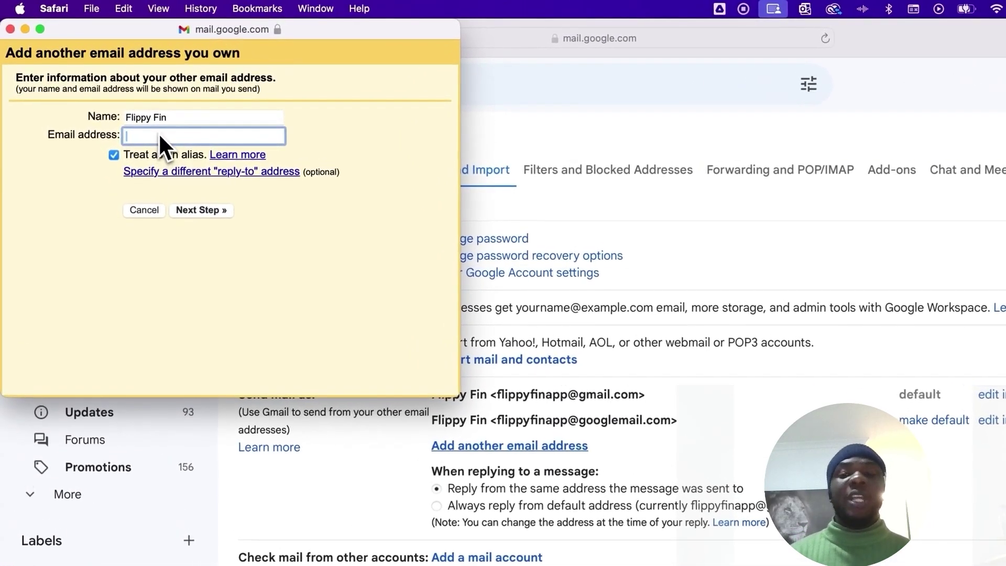
pyautogui.click(171, 118)
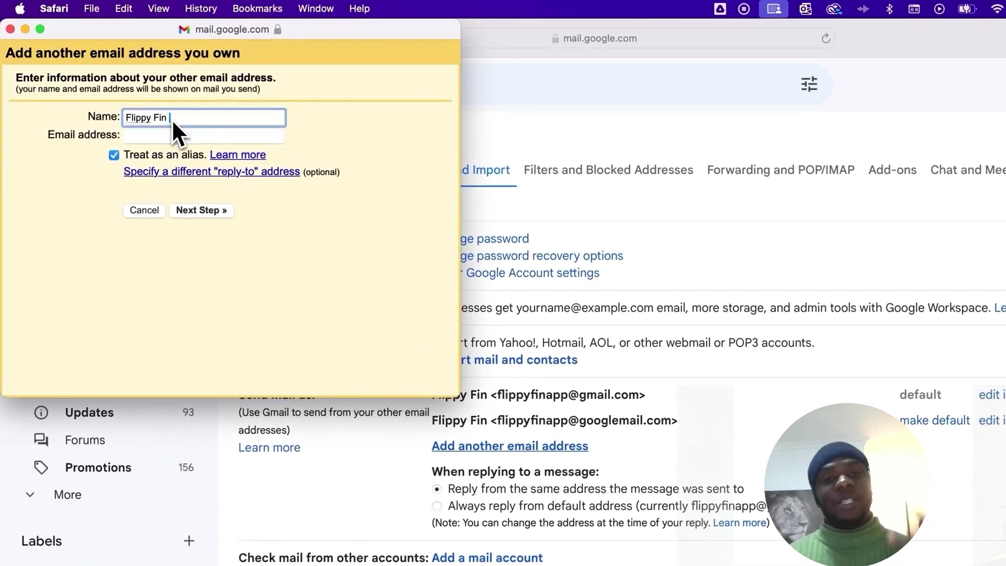
pyautogui.write('Business')
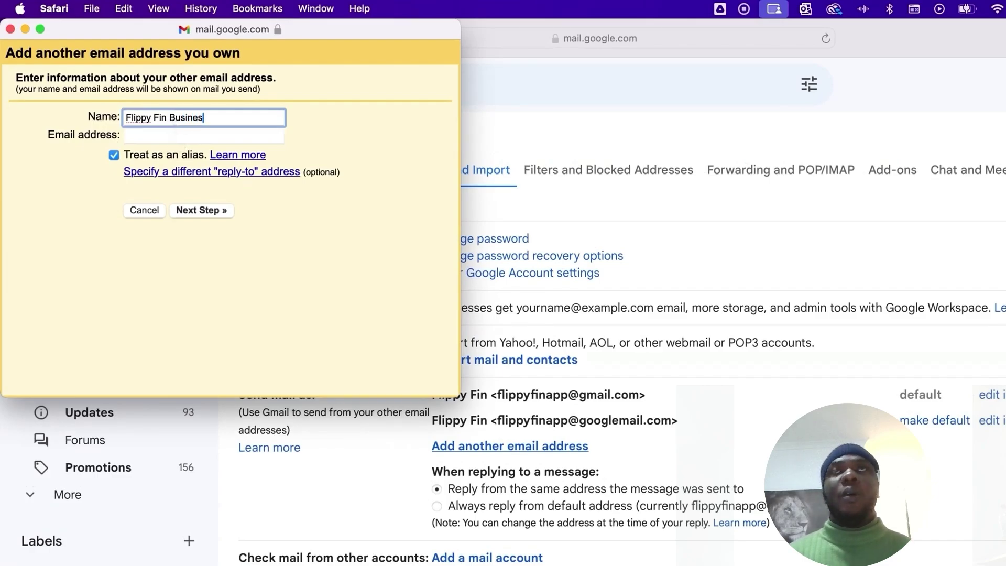
pyautogui.click(174, 136)
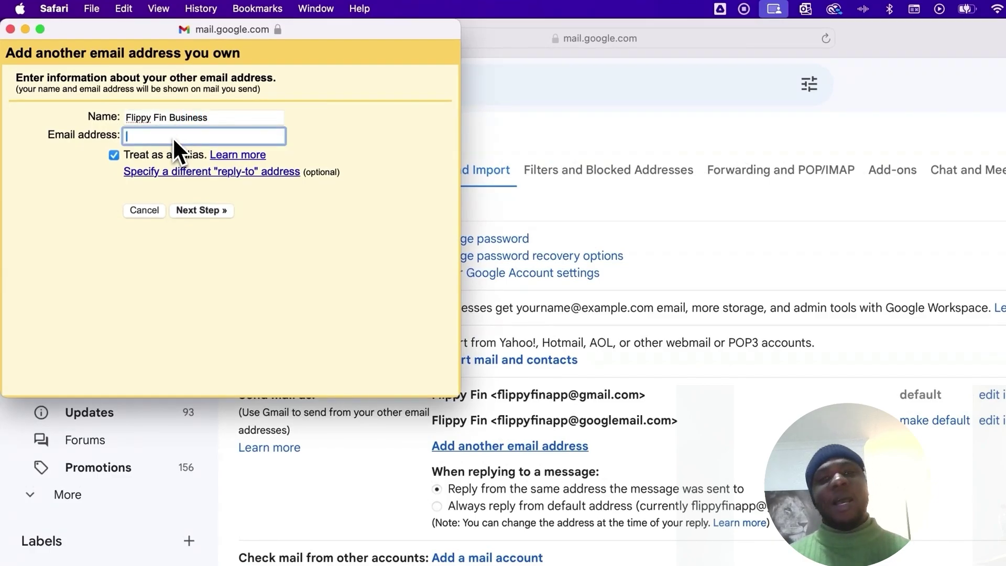
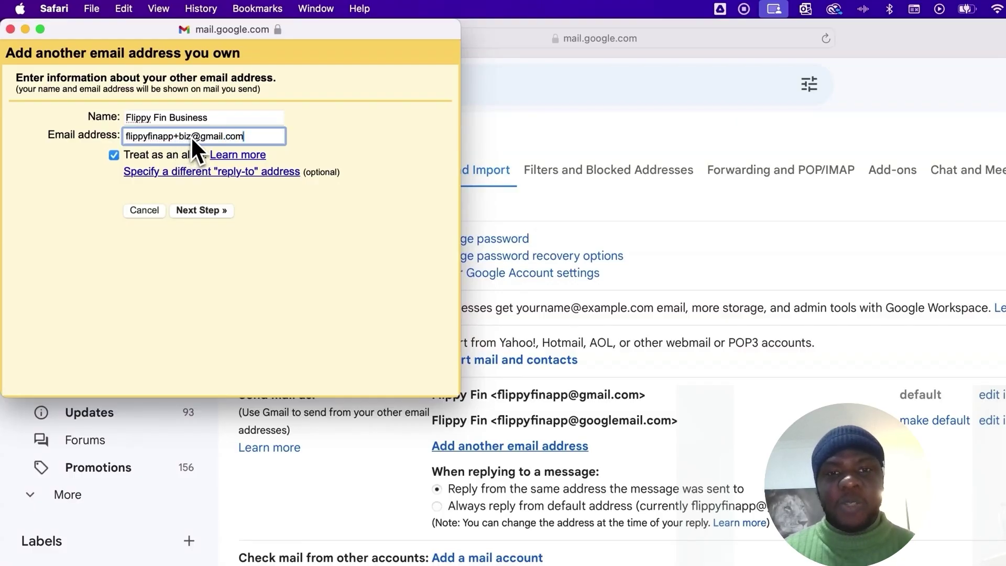
pyautogui.moveTo(125, 137); pyautogui.dragTo(247, 136)
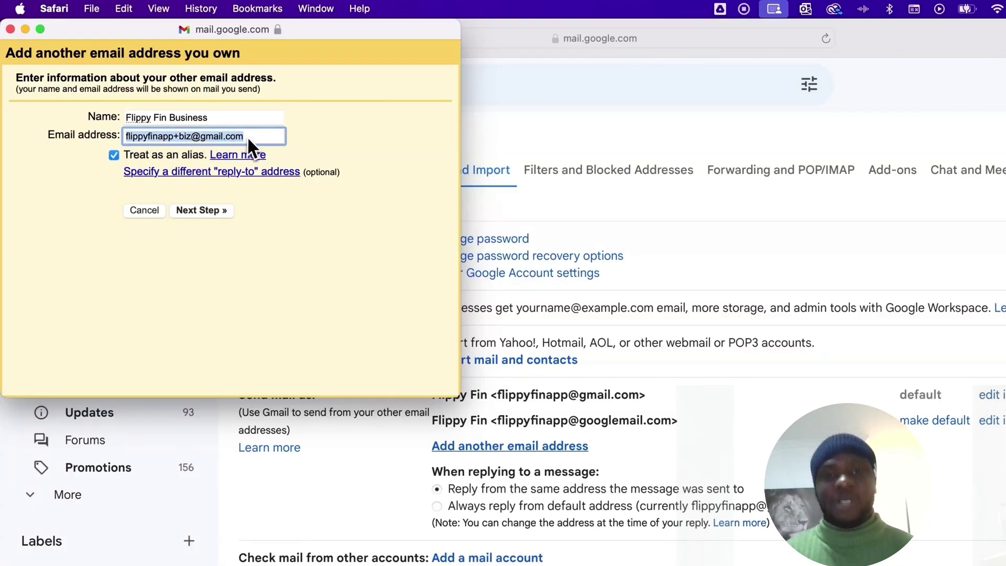
pyautogui.doubleClick(192, 139)
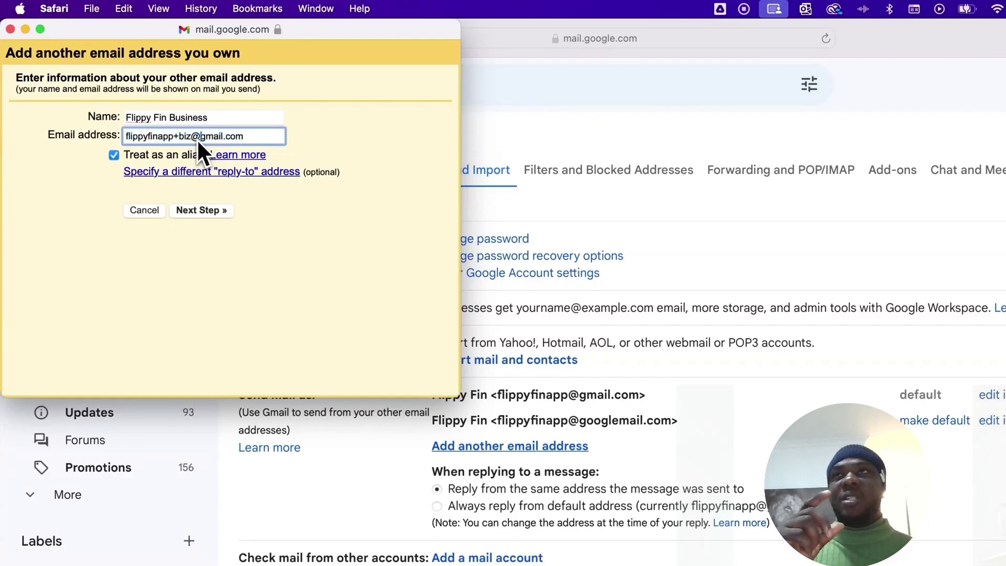
pyautogui.click(224, 137)
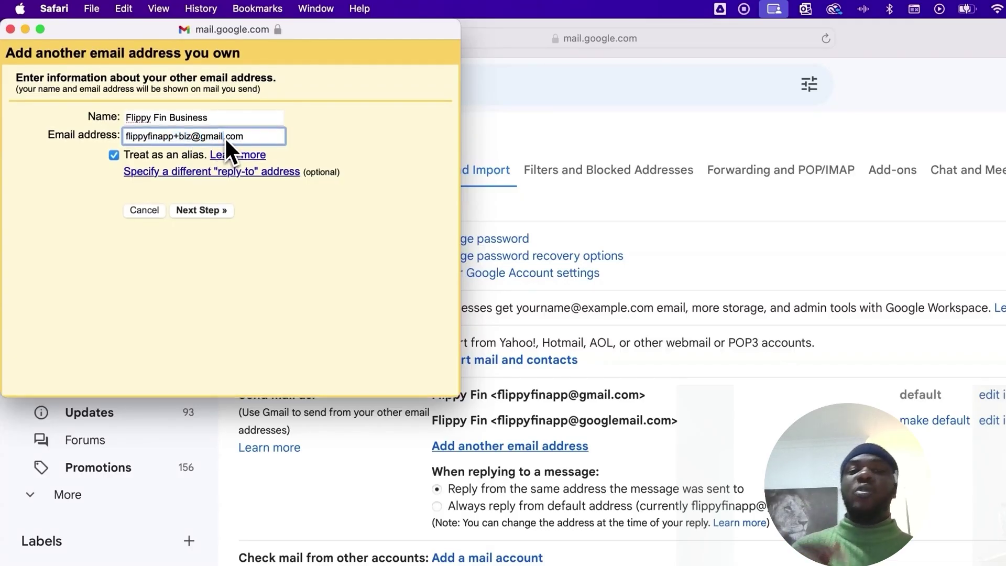
pyautogui.click(214, 209)
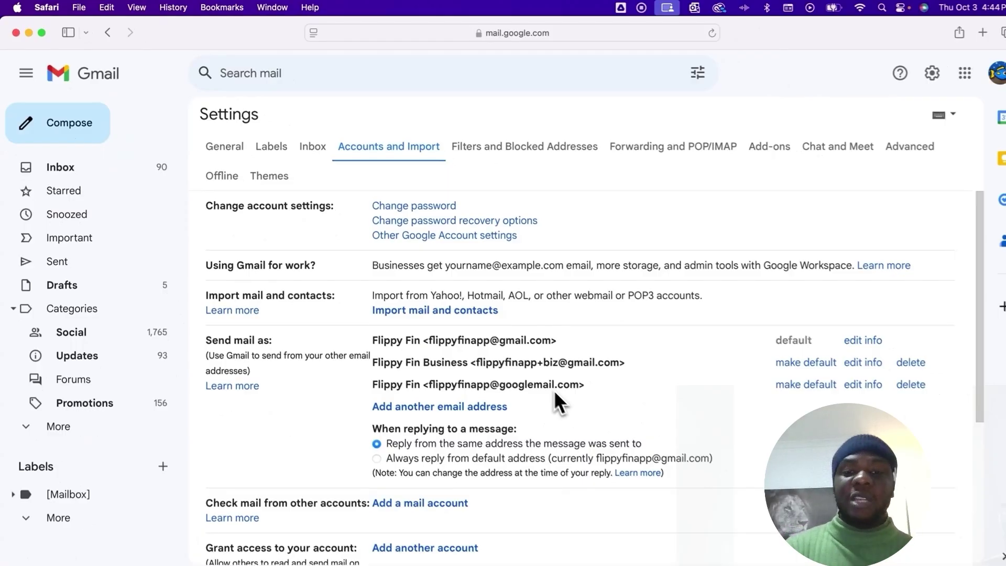
# - Review the new +biz alias and the reply-from-same-address setting in Send mail as
pyautogui.moveTo(476, 362); pyautogui.dragTo(548, 363)
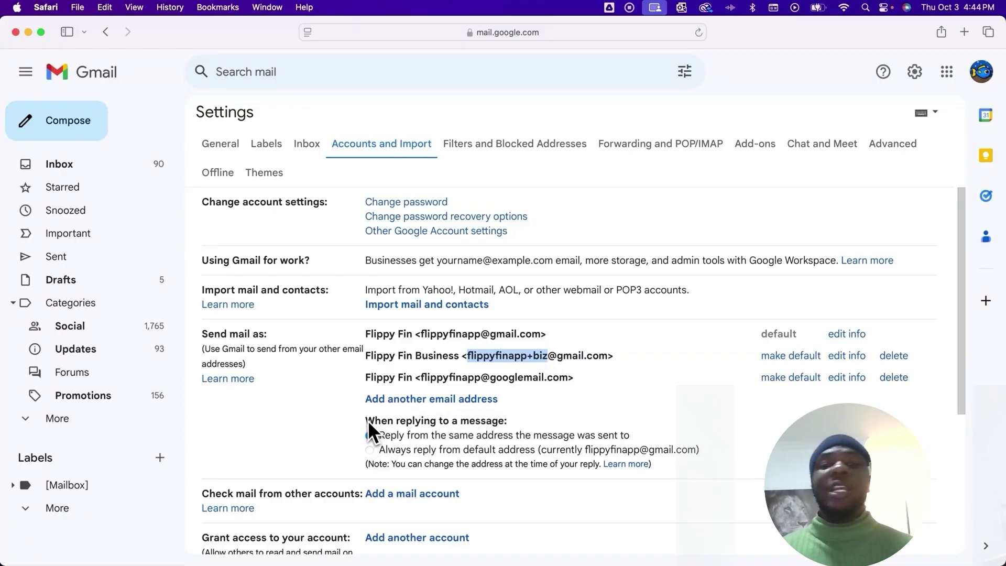
pyautogui.moveTo(367, 420); pyautogui.dragTo(480, 420)
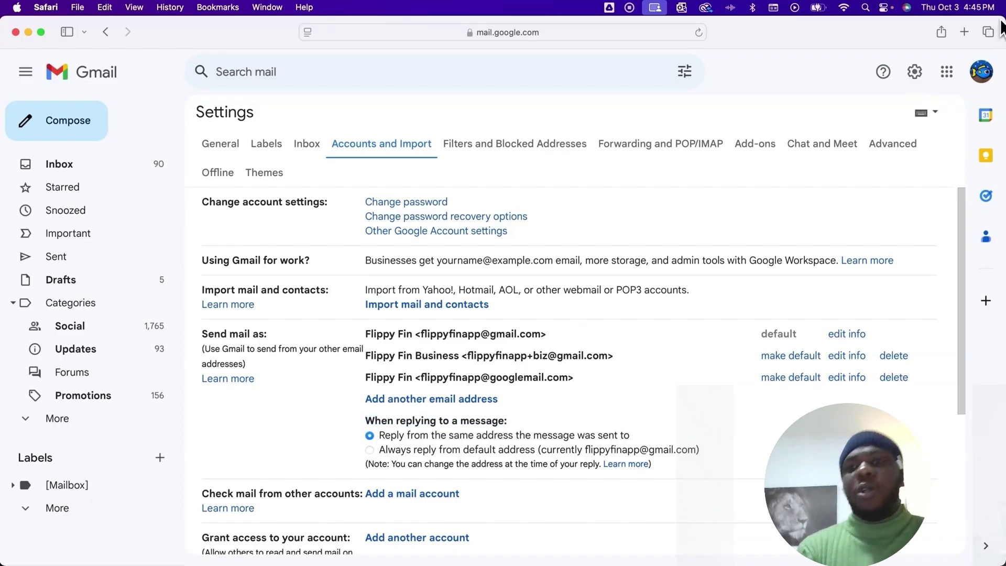
# - Narrow the browser and arrange both accounts' windows, opening the first account's inbox
pyautogui.moveTo(1004, 22); pyautogui.dragTo(545, 24)
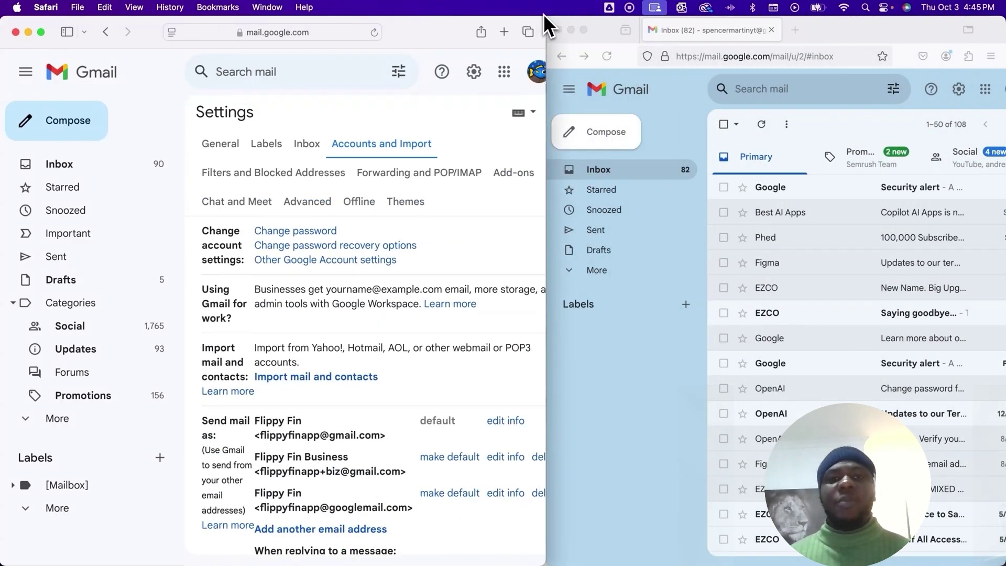
pyautogui.click(873, 35)
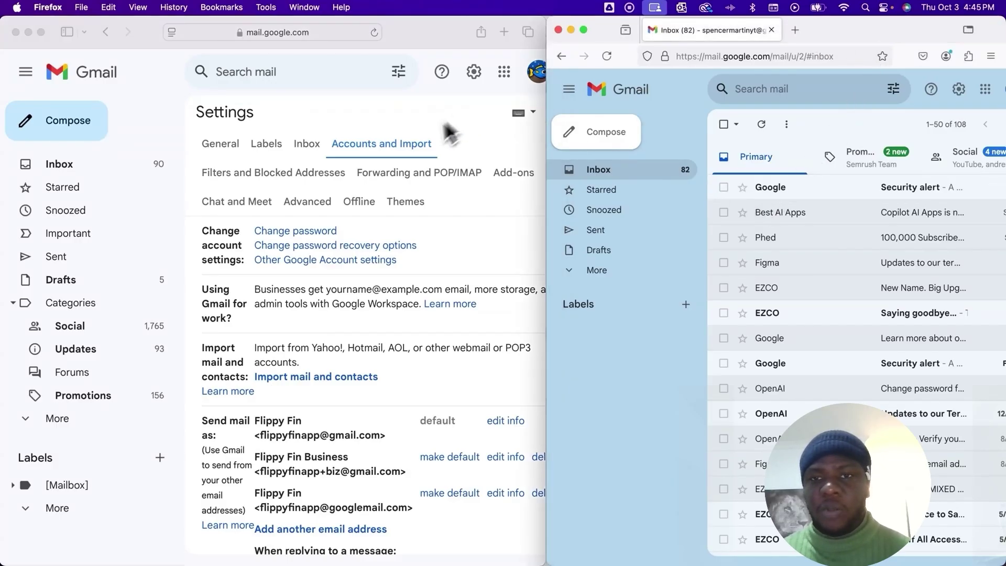
pyautogui.click(431, 220)
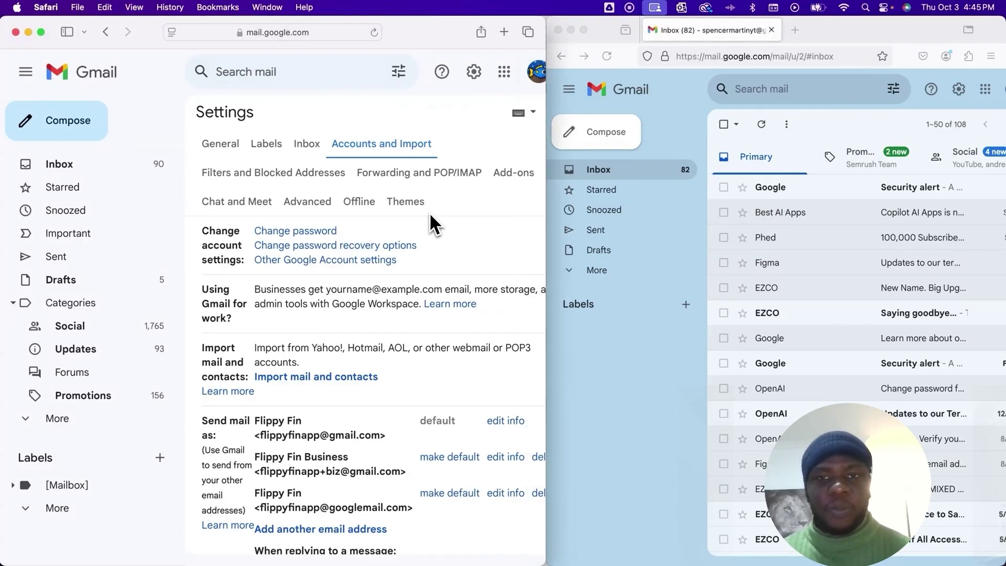
pyautogui.click(52, 168)
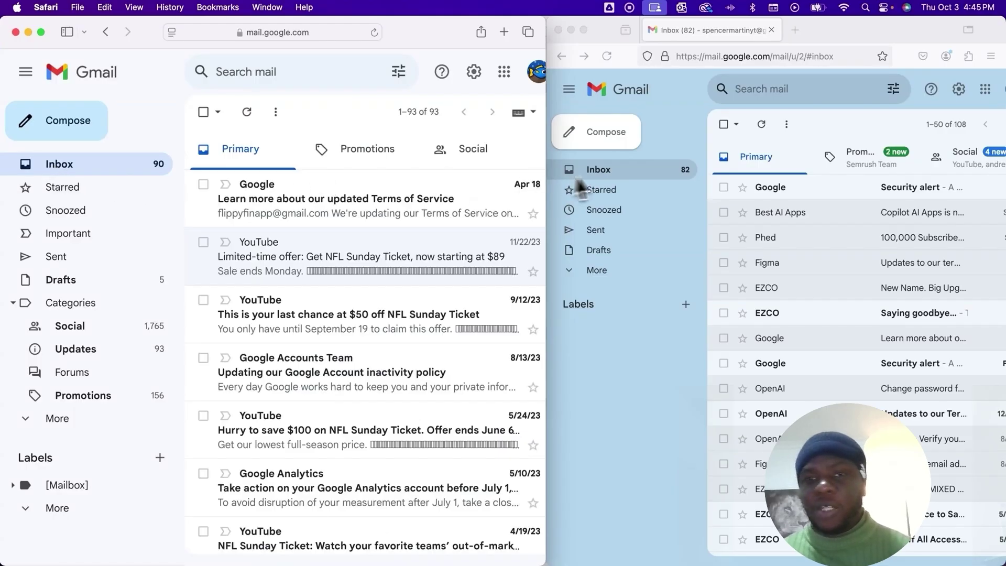
pyautogui.click(662, 130)
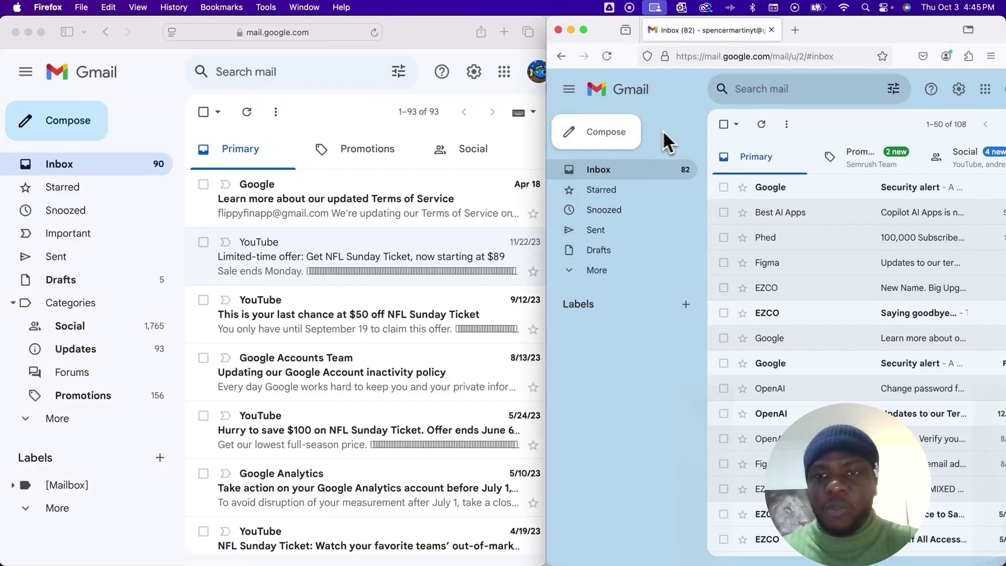
# - From the second account, send 'Test Email' with body 'test' to the +biz alias
pyautogui.click(621, 132)
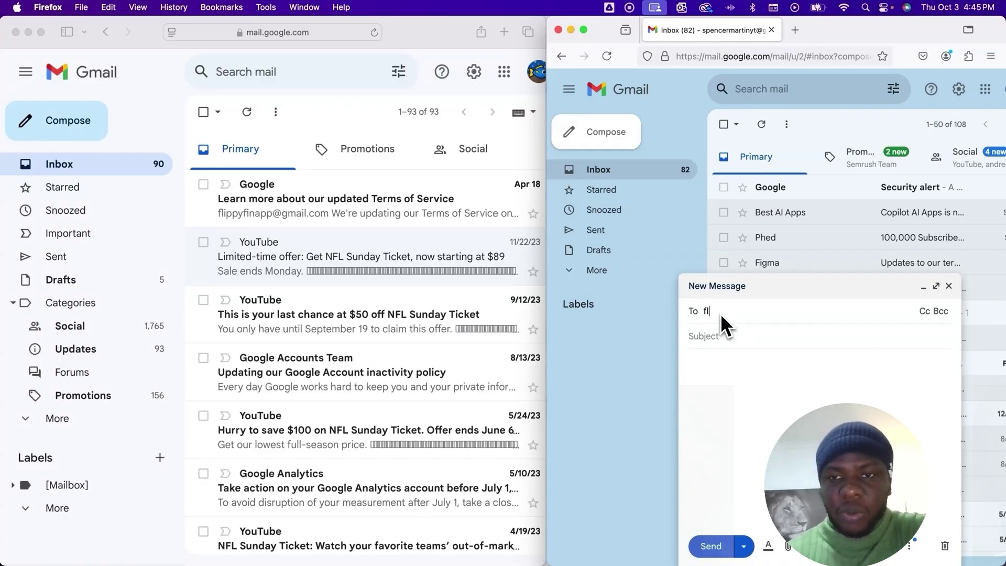
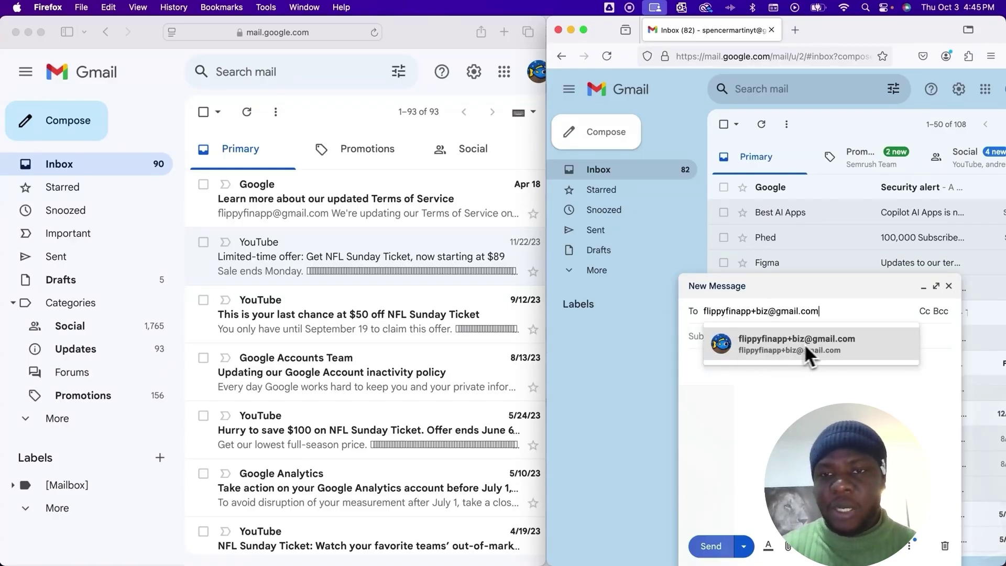
pyautogui.moveTo(763, 347)
pyautogui.click(800, 340)
pyautogui.click(725, 349)
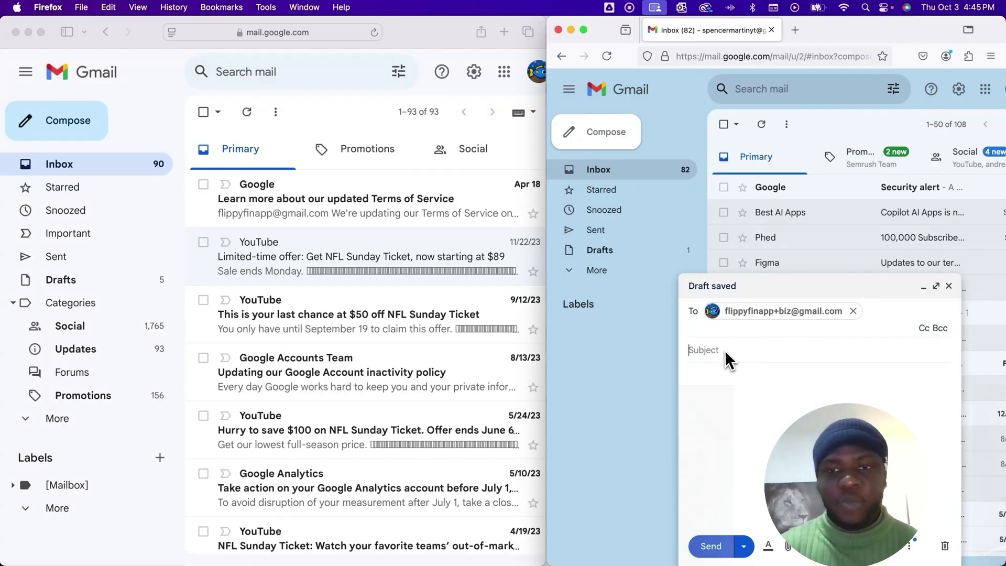
pyautogui.write('T')
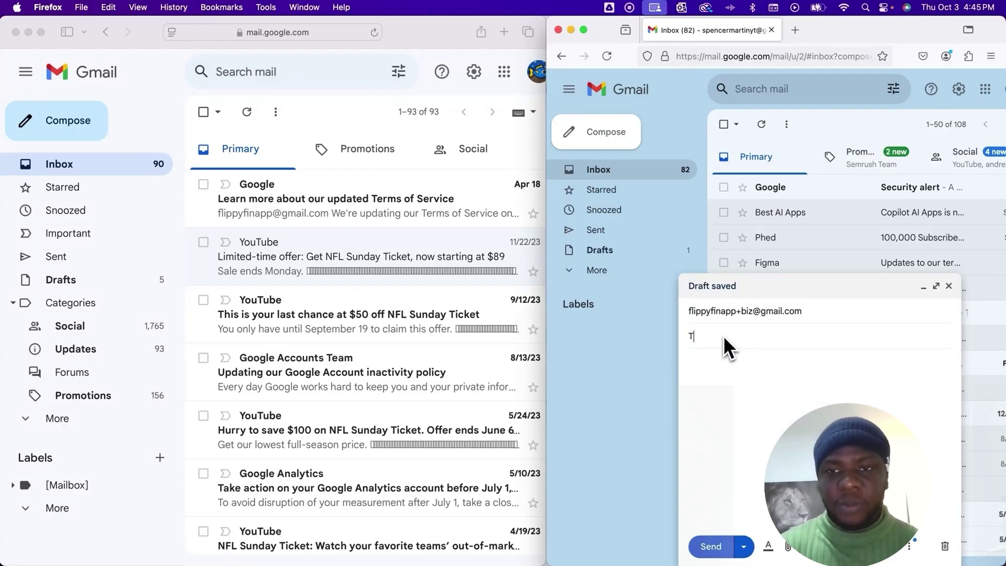
pyautogui.write('est Email')
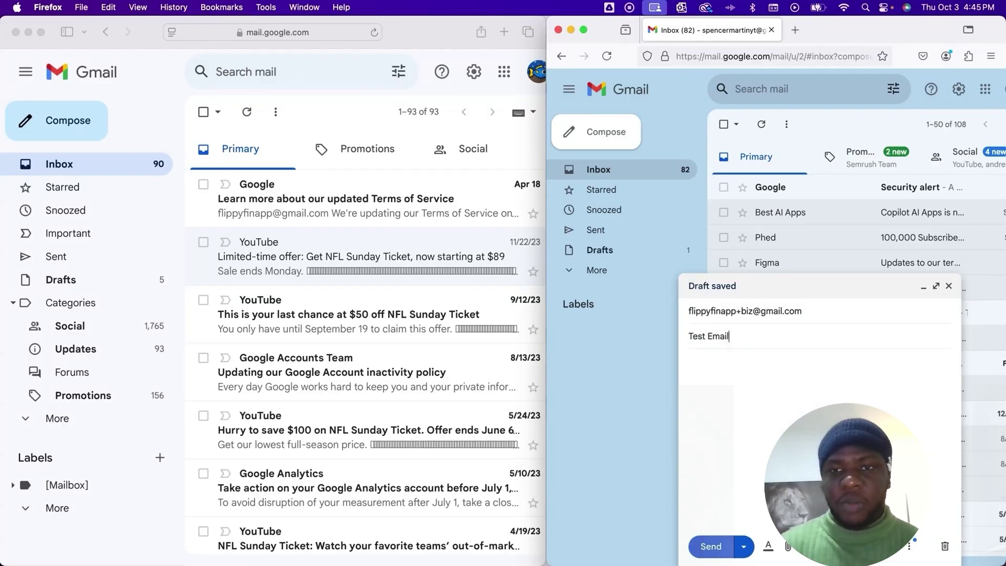
pyautogui.press('Tab')
pyautogui.write('test')
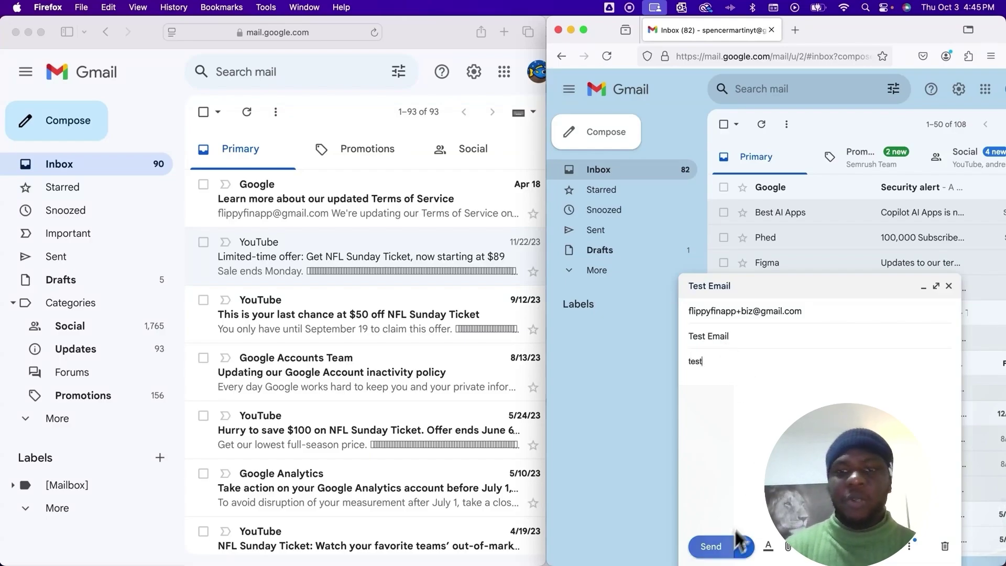
pyautogui.click(716, 547)
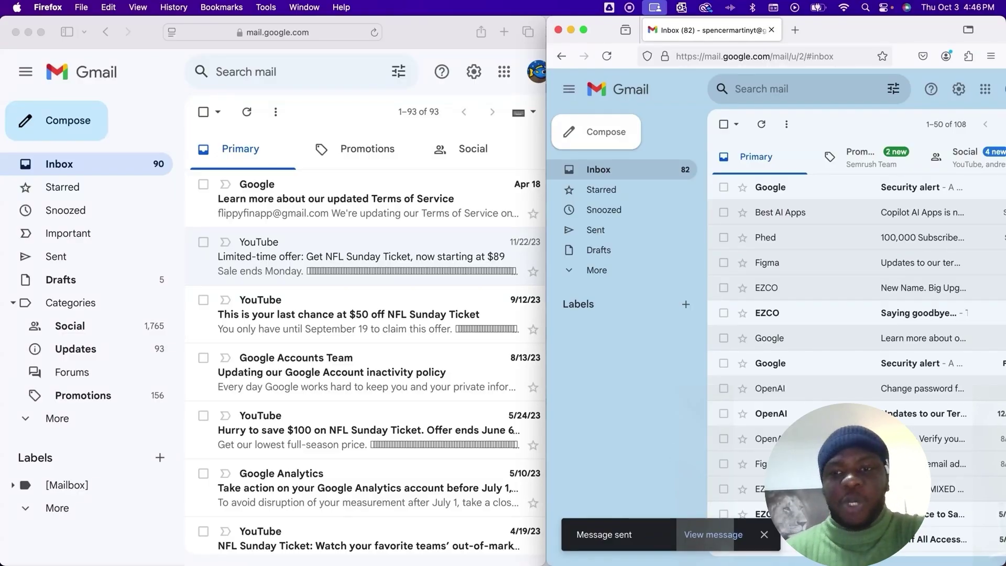
# - Switch to the first account's browser to check its inbox for Test Email
pyautogui.click(430, 30)
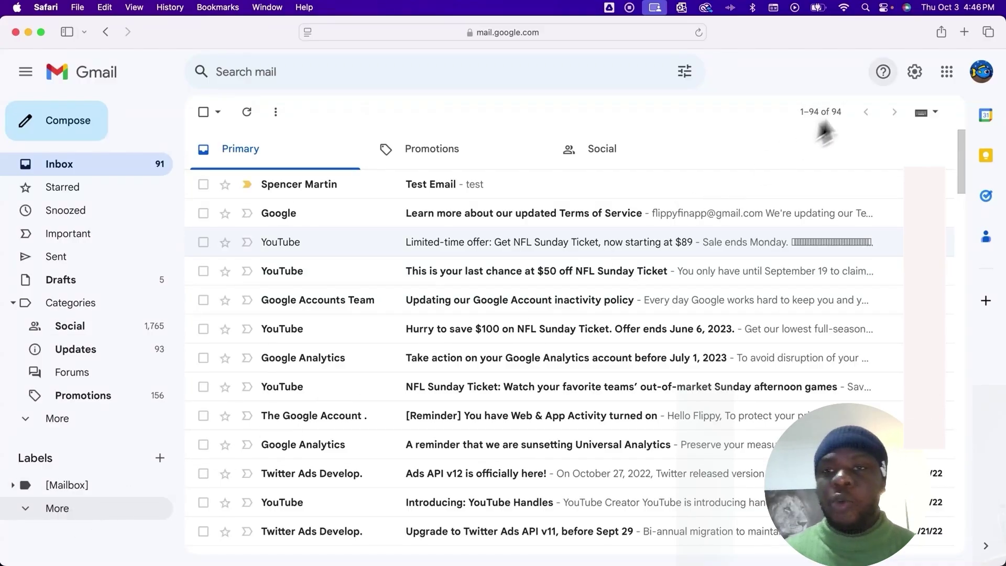
# - Change the inbox type to Multiple Inboxes in Inbox settings
pyautogui.click(910, 71)
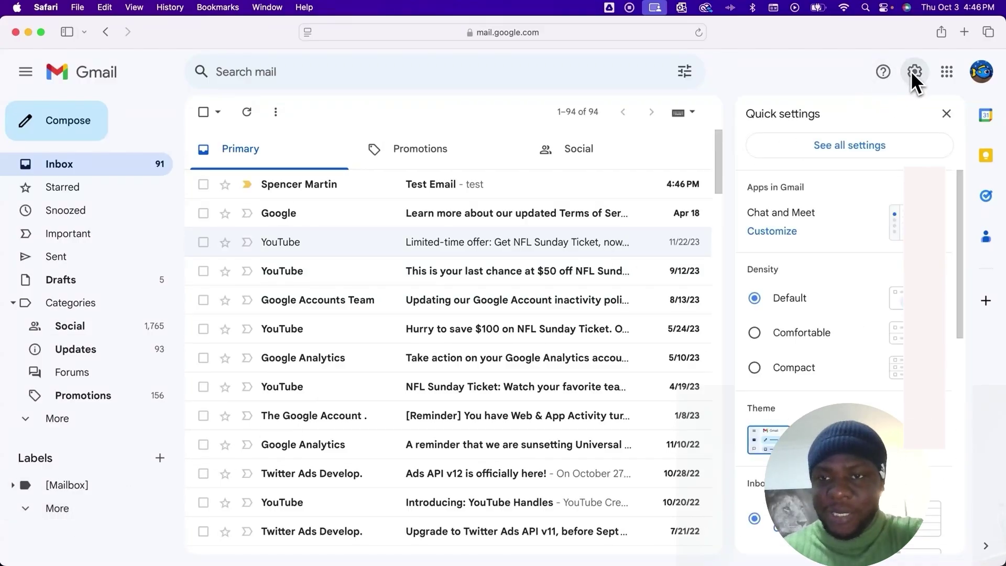
pyautogui.click(872, 145)
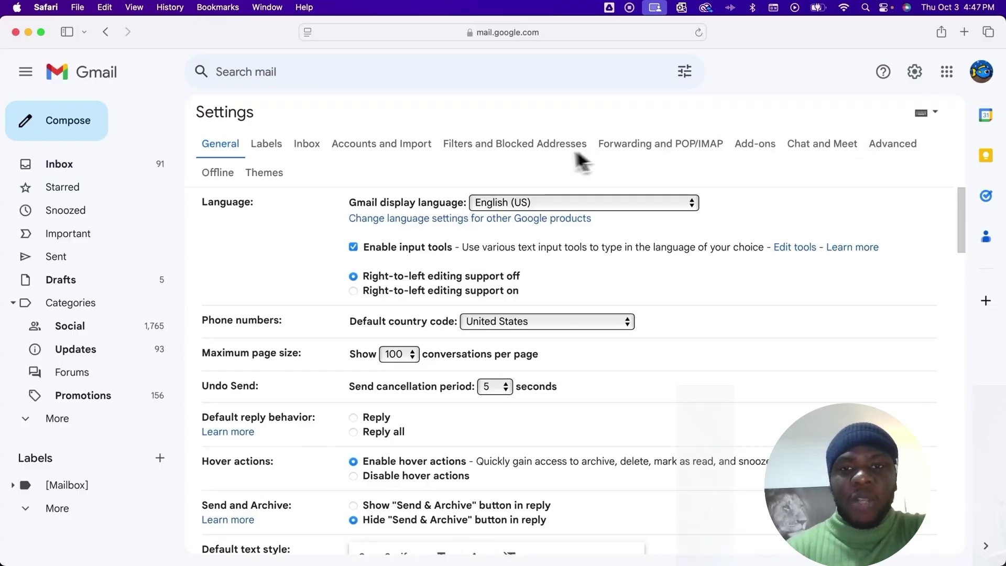
pyautogui.click(307, 148)
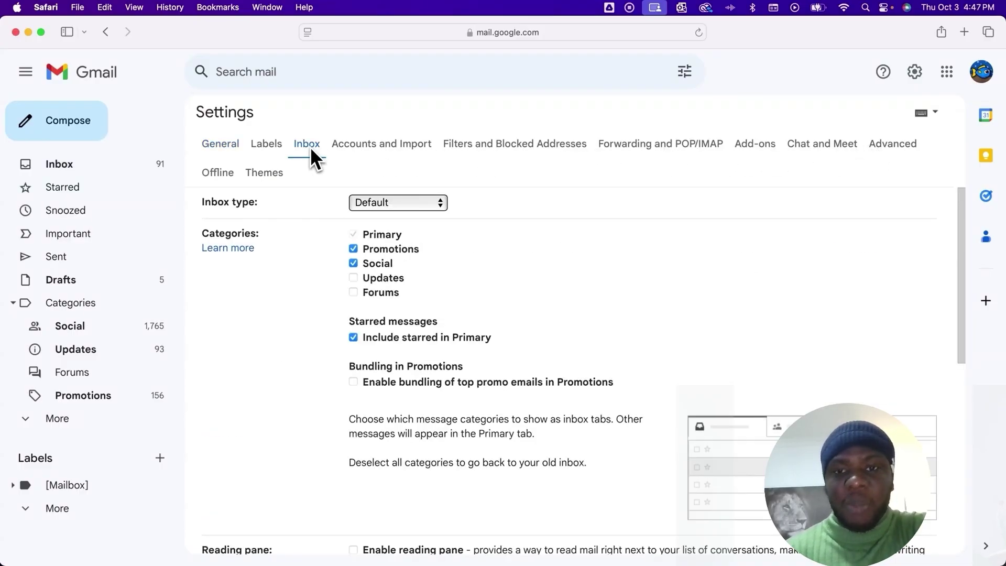
pyautogui.click(373, 204)
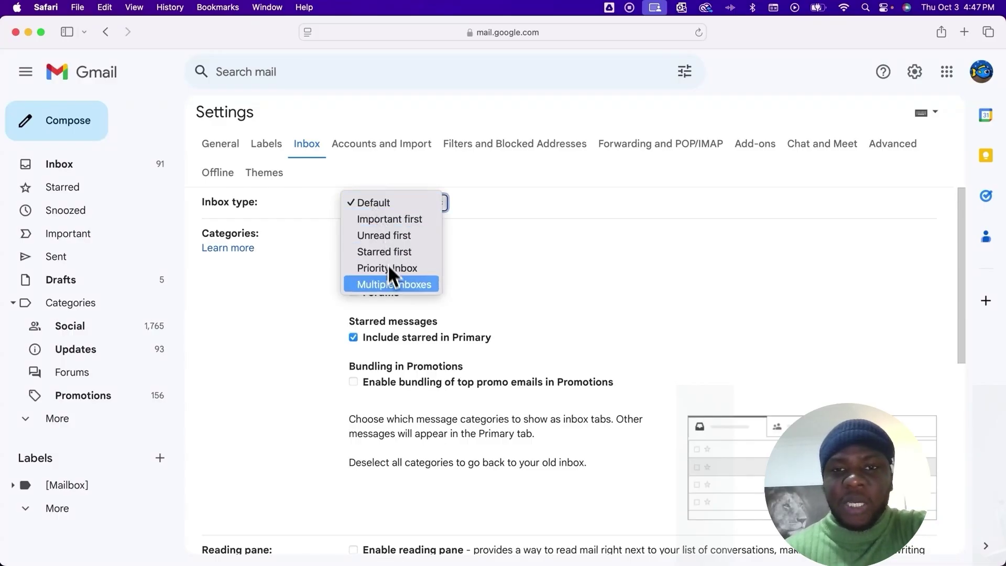
pyautogui.click(388, 285)
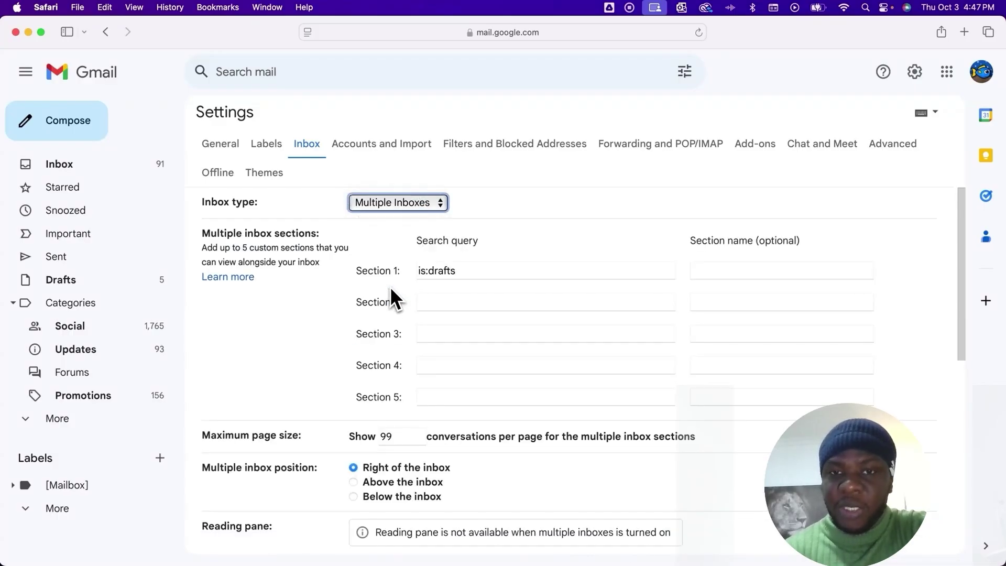
# - Set Section 1 to a to: query for the +biz alias, name it Business Email, and save
pyautogui.press('Tab')
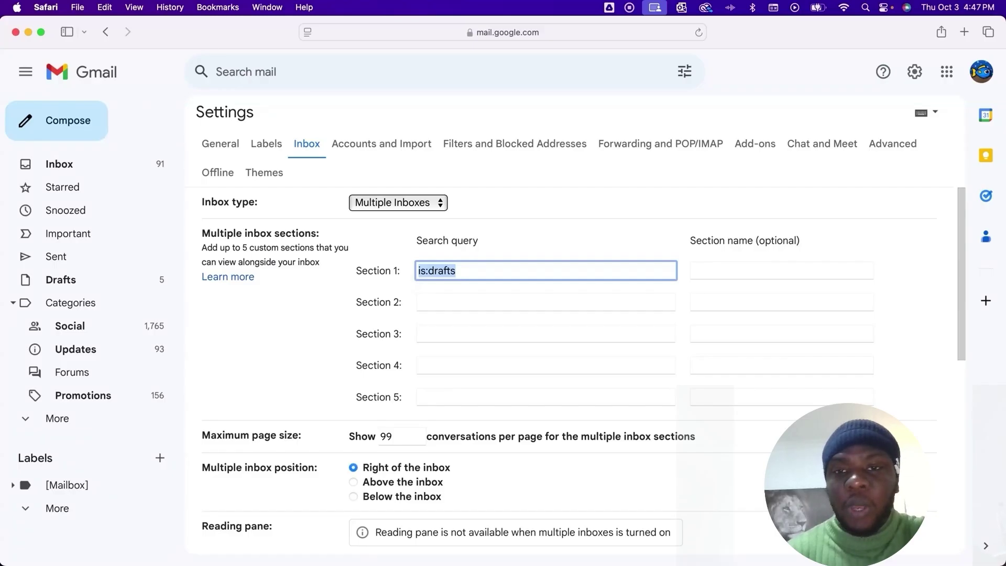
pyautogui.write('to')
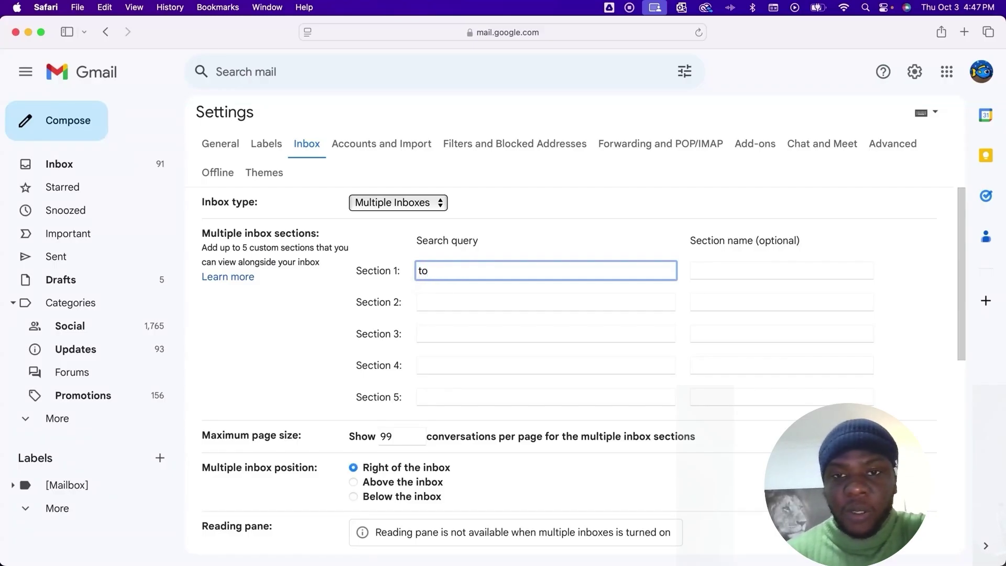
pyautogui.write(':')
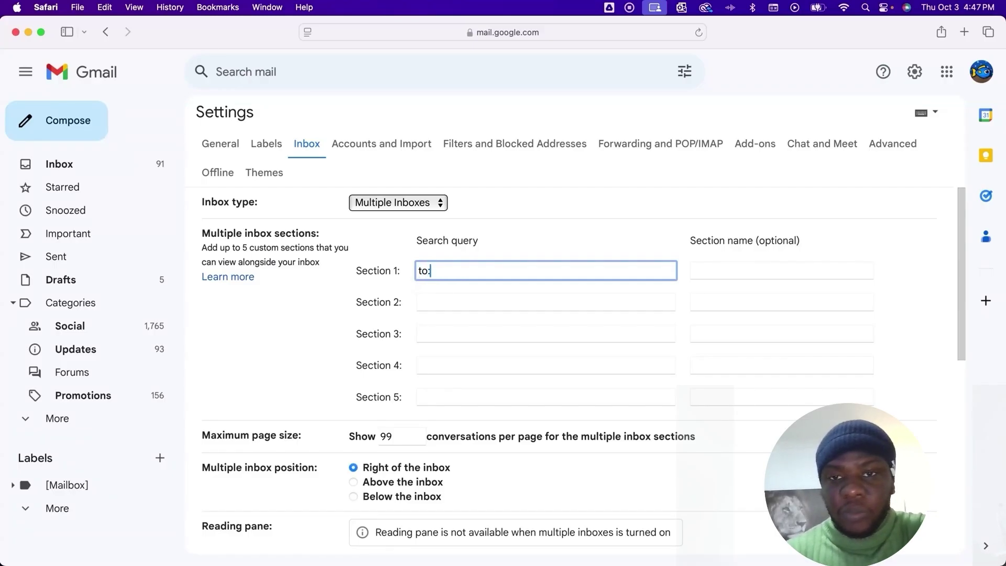
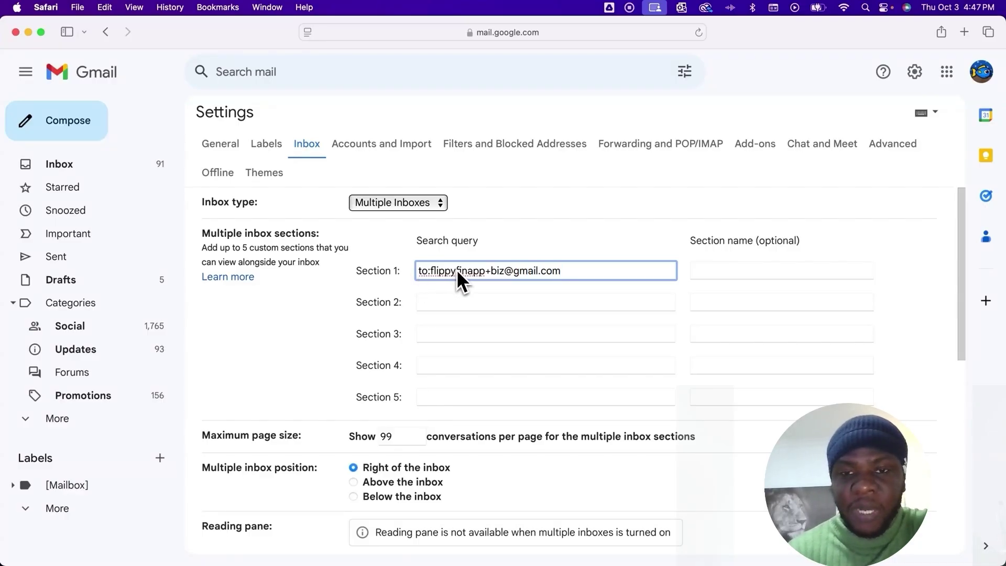
pyautogui.click(712, 273)
pyautogui.write('B')
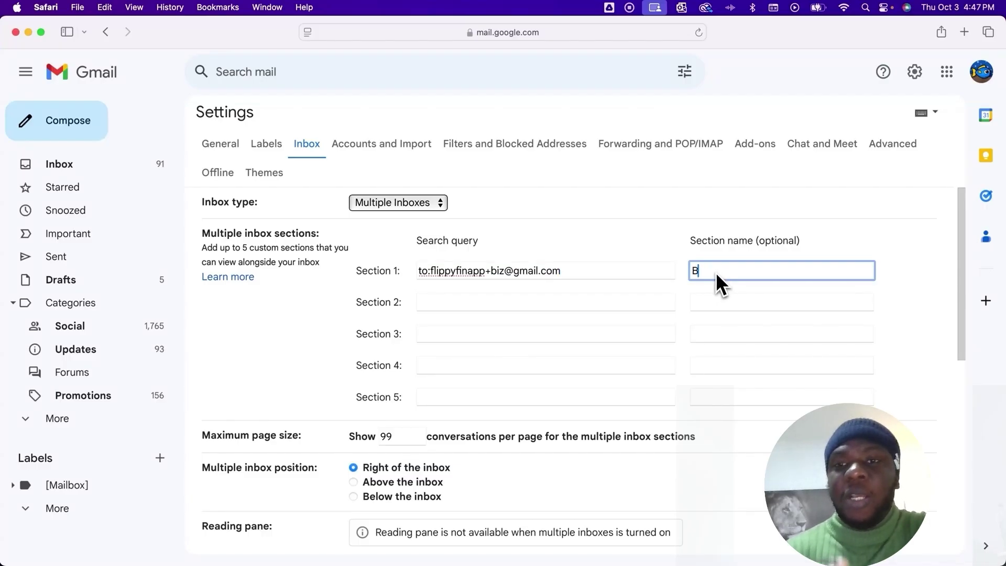
pyautogui.write('usiness Email')
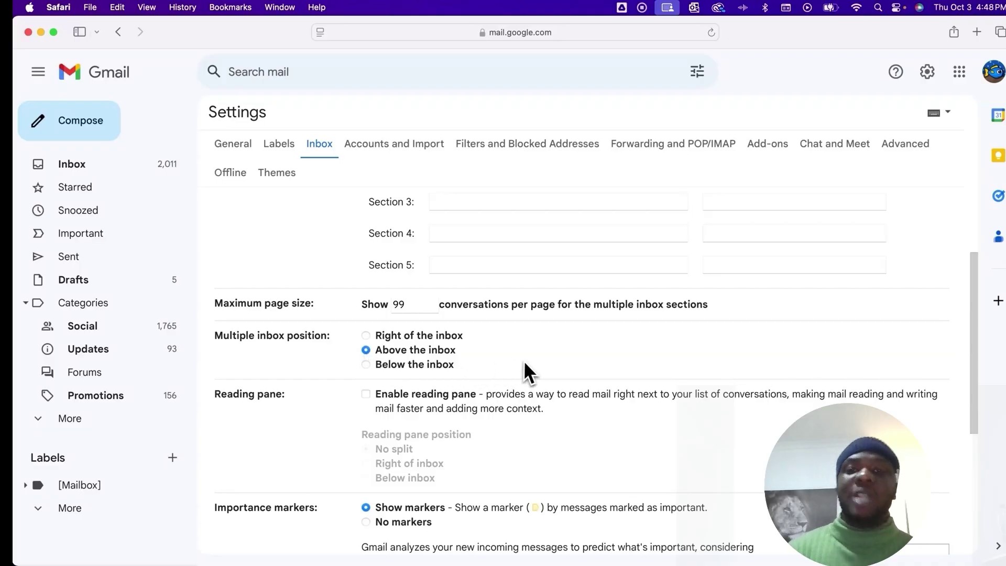
pyautogui.scroll(-5, 526, 361)
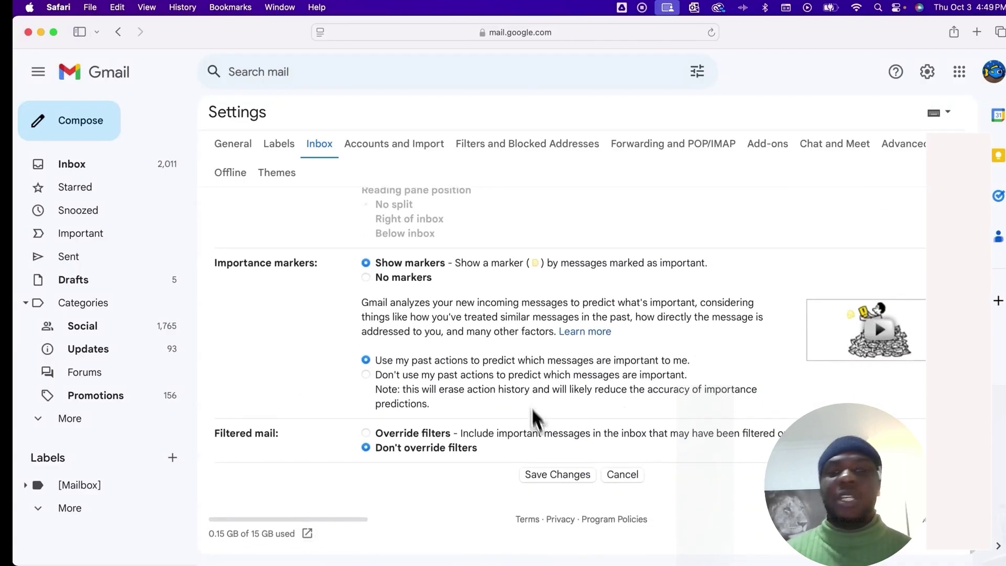
pyautogui.click(559, 476)
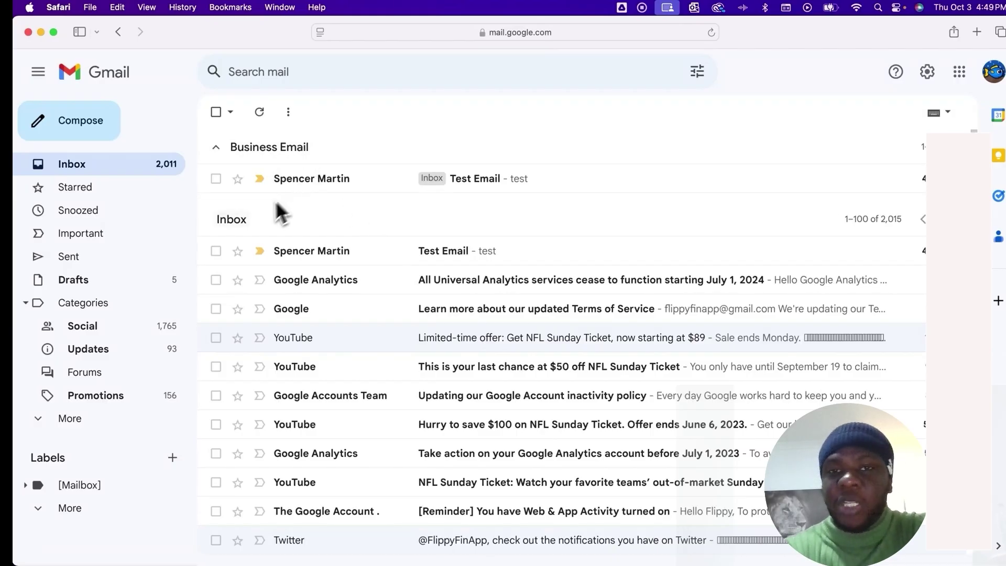
# - Collapse and re-expand the Business Email section, then bring up Quick settings
pyautogui.click(216, 149)
pyautogui.click(217, 149)
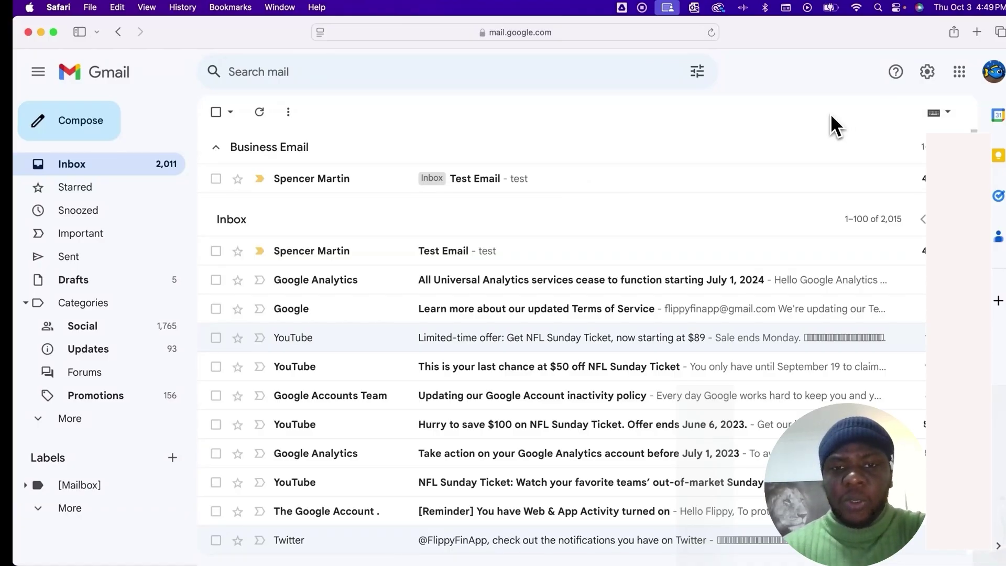
pyautogui.click(930, 74)
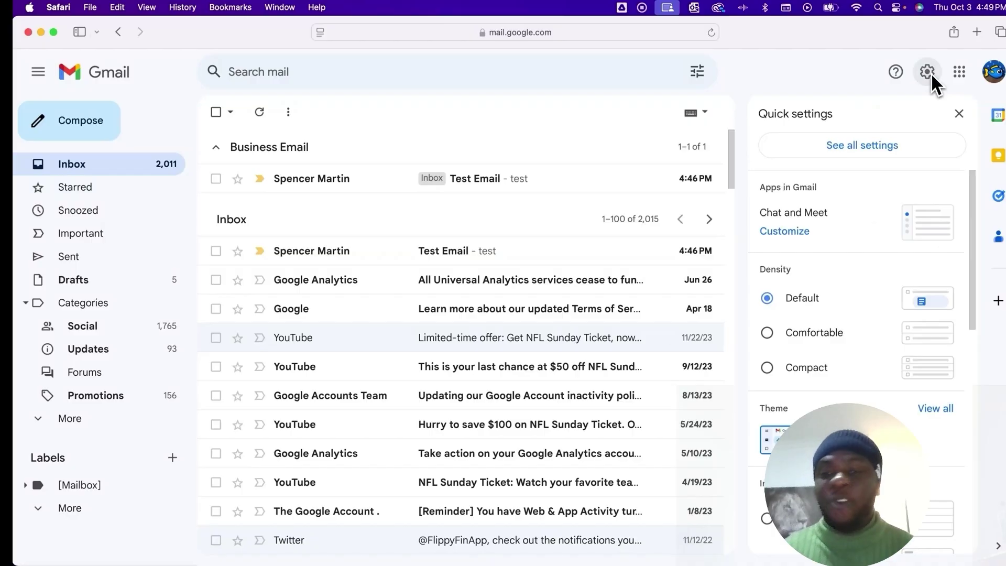
# - Set the inbox type back to Default in Inbox settings and save the change
pyautogui.click(869, 146)
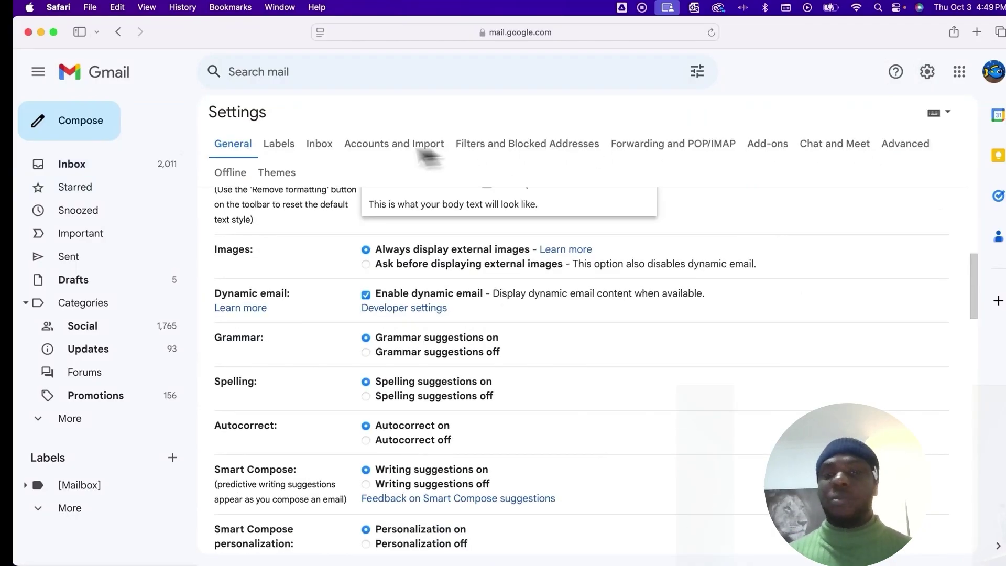
pyautogui.click(324, 146)
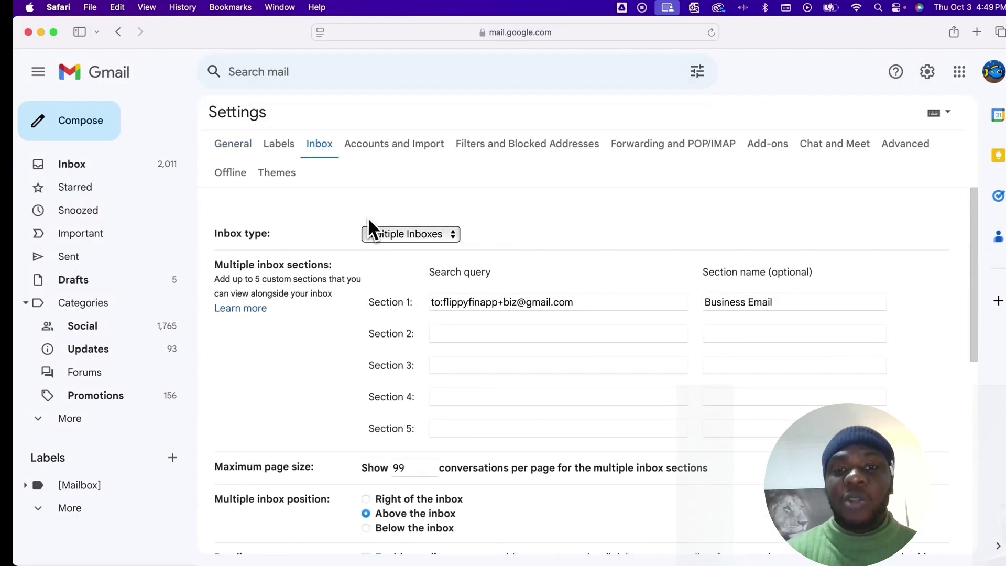
pyautogui.click(387, 202)
pyautogui.click(396, 128)
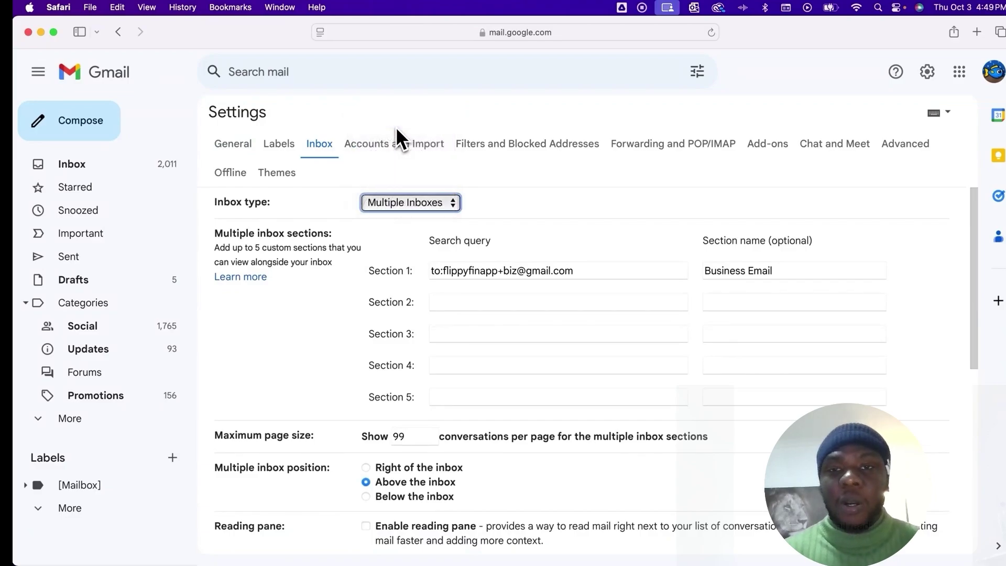
pyautogui.scroll(-15, 529, 221)
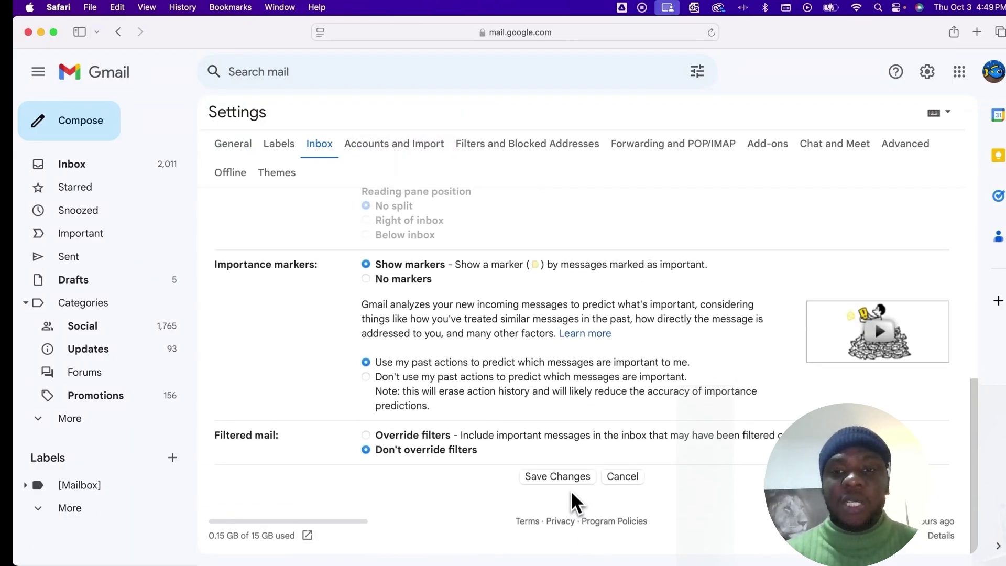
pyautogui.click(572, 478)
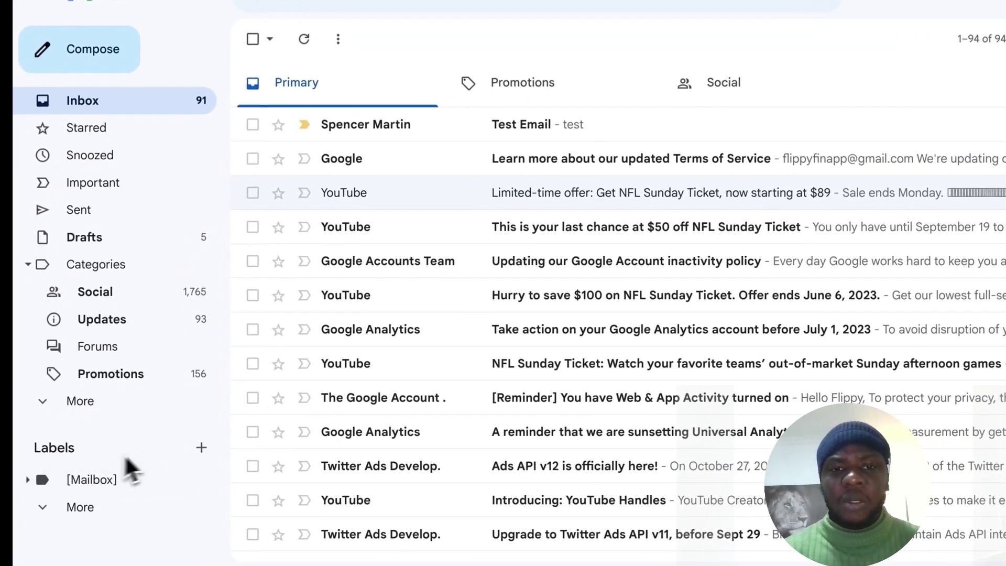
# - Create a new label named 'Business' from the + beside Labels in the sidebar
pyautogui.click(202, 447)
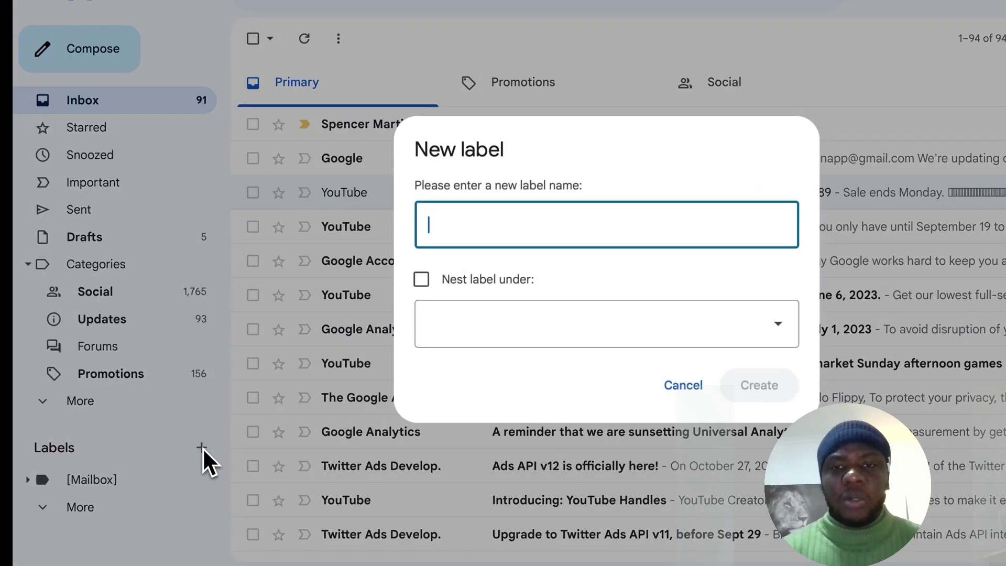
pyautogui.write('Bus')
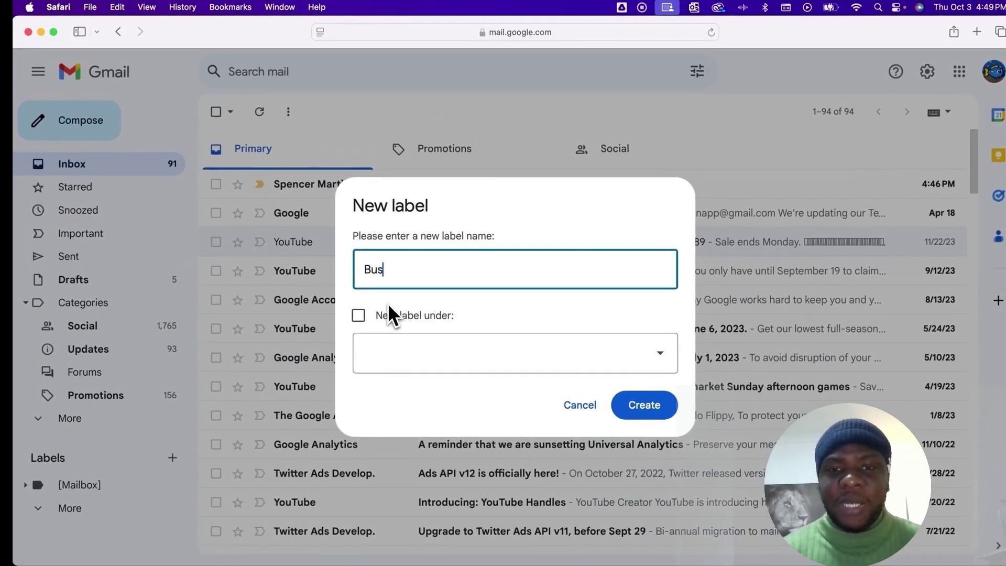
pyautogui.write('iness')
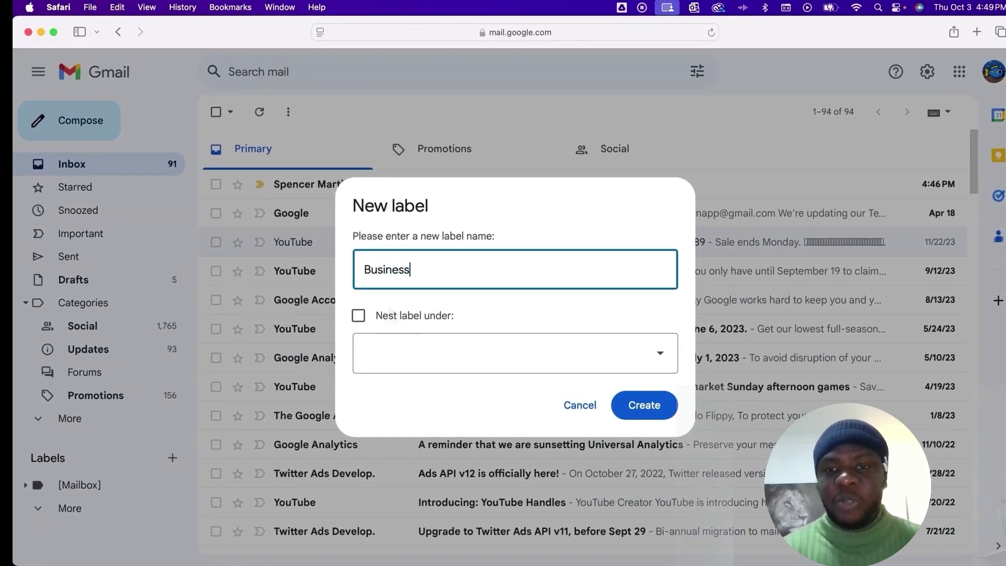
pyautogui.click(644, 402)
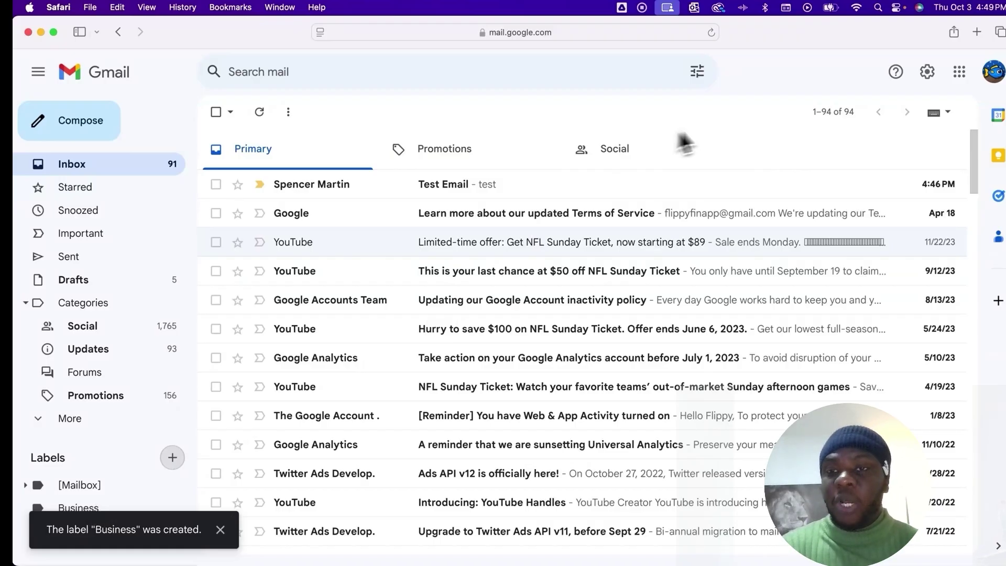
# - Go to Settings > Filters and Blocked Addresses and start a new filter
pyautogui.click(926, 71)
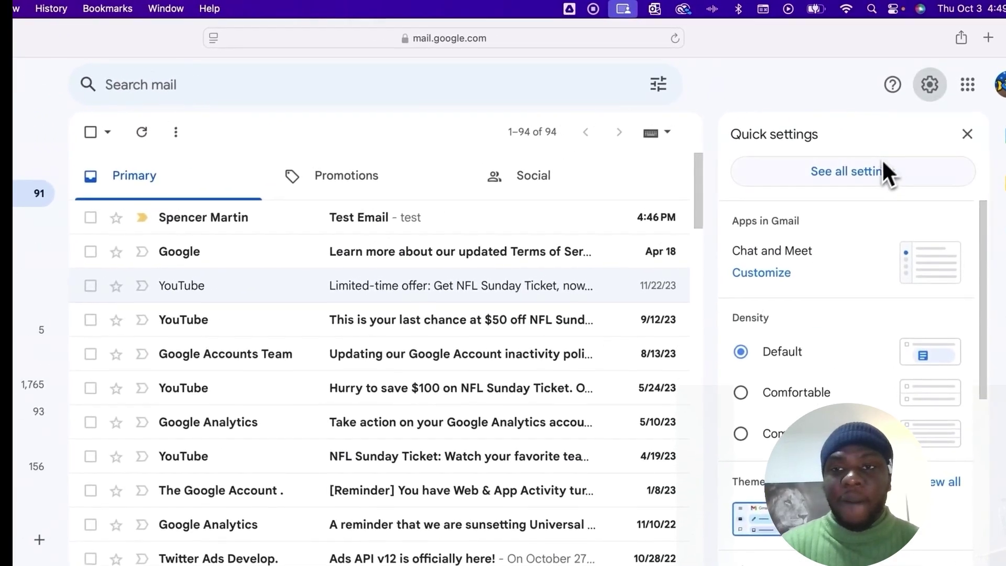
pyautogui.click(871, 170)
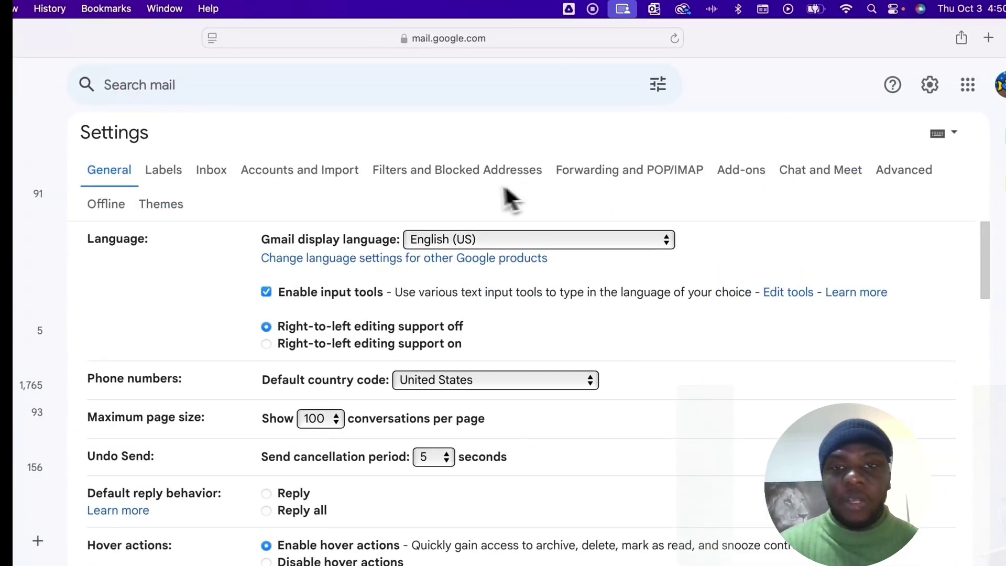
pyautogui.click(423, 171)
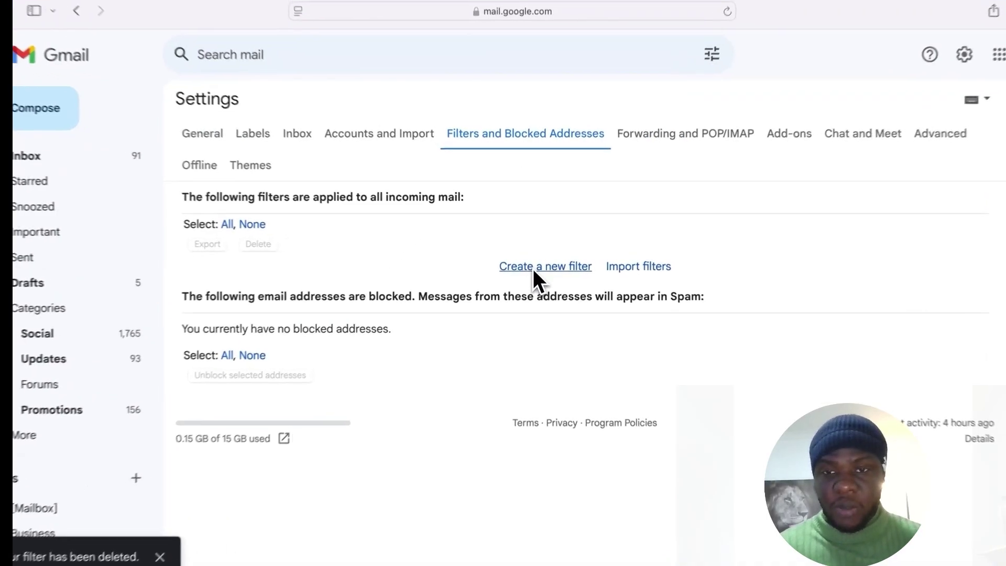
pyautogui.click(532, 271)
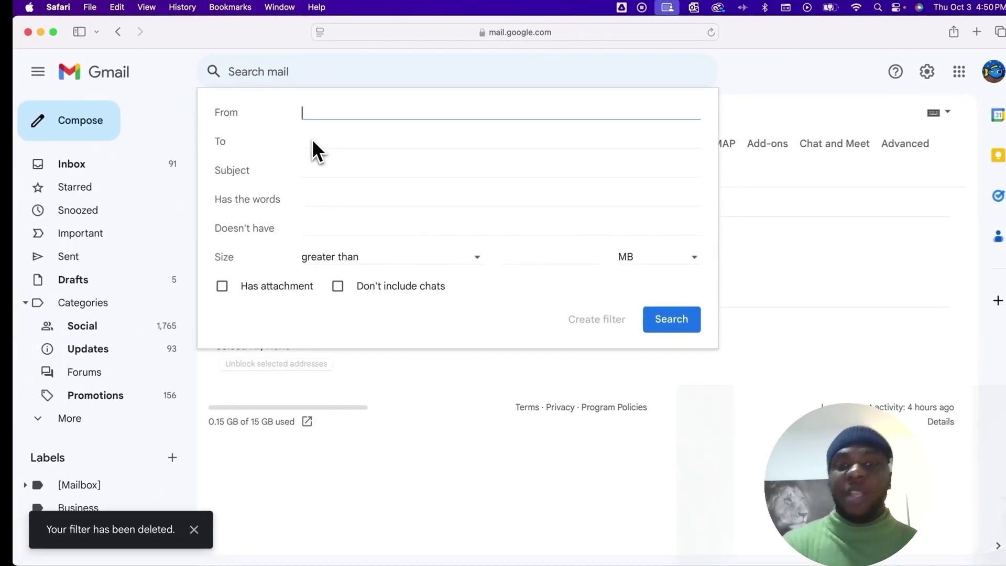
# - Put the account's +biz alias address in the filter's To field, with no trailing comma
pyautogui.click(312, 140)
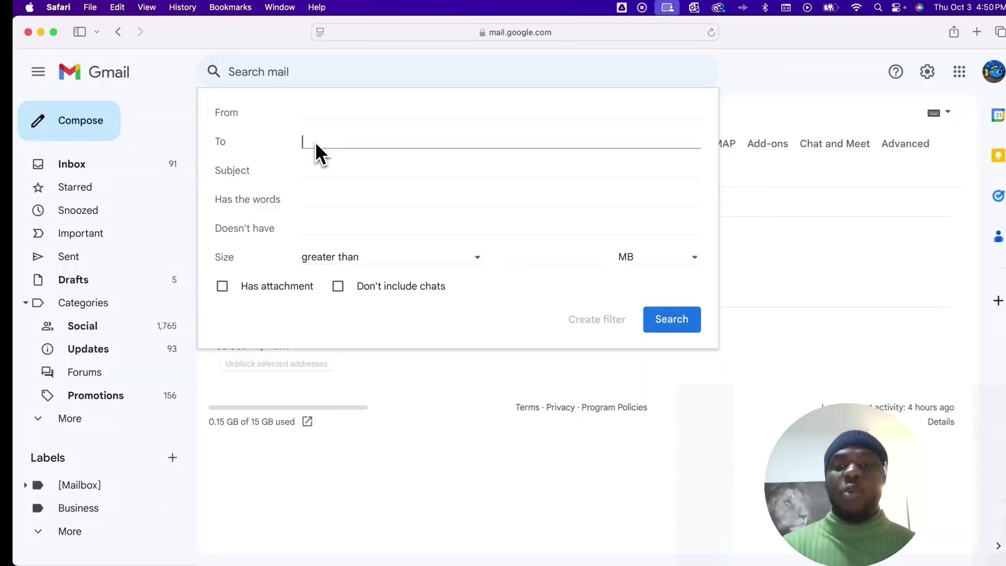
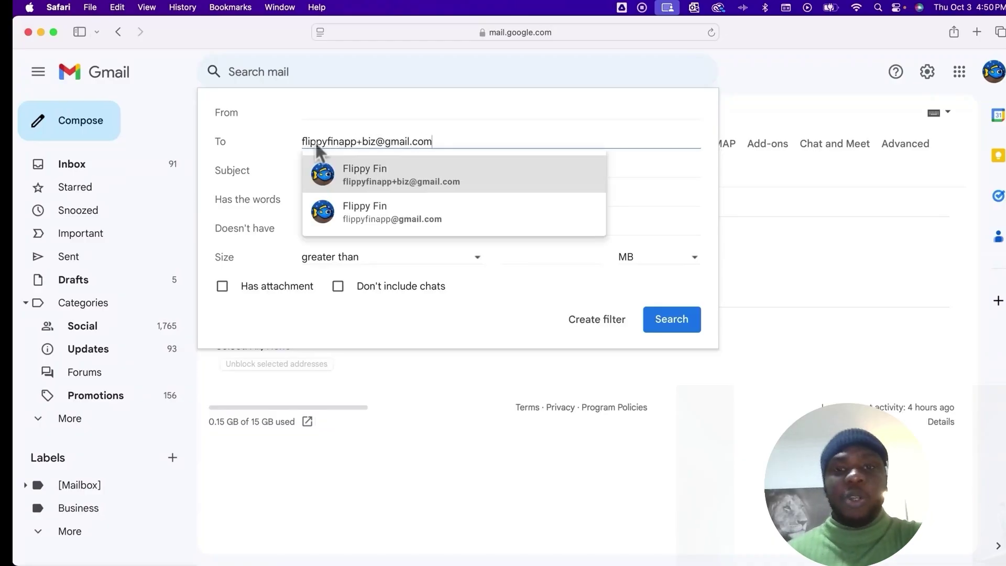
pyautogui.click(372, 166)
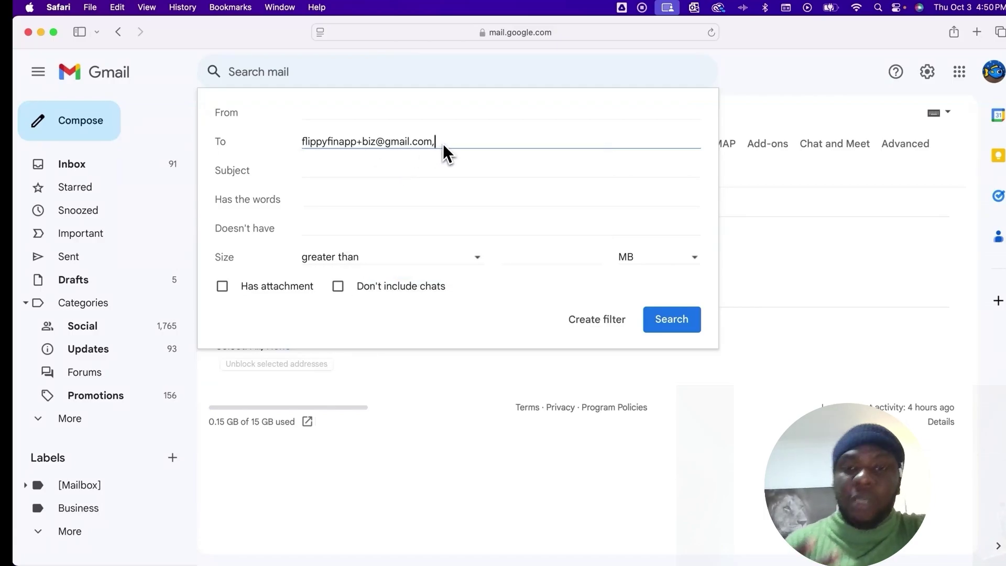
pyautogui.press('BackSpace')
pyautogui.click(542, 293)
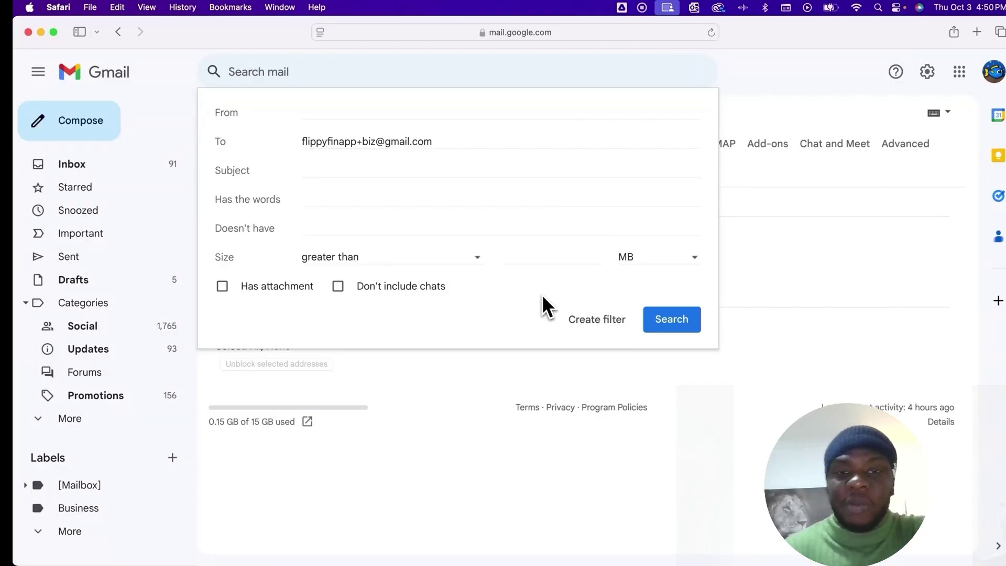
# - Save a filter that applies the Business label, then view the still-empty Business label
pyautogui.click(610, 326)
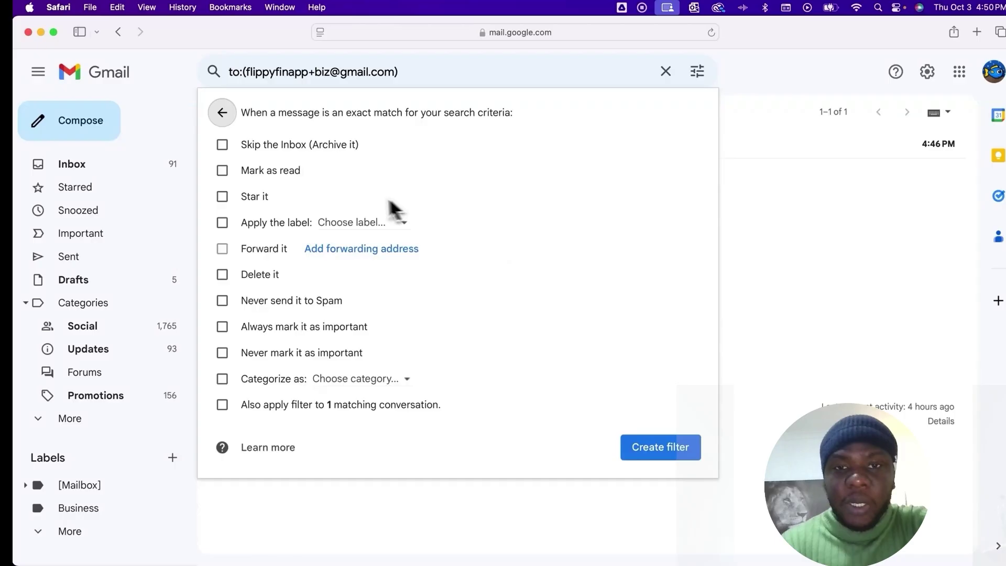
pyautogui.click(222, 223)
pyautogui.click(358, 222)
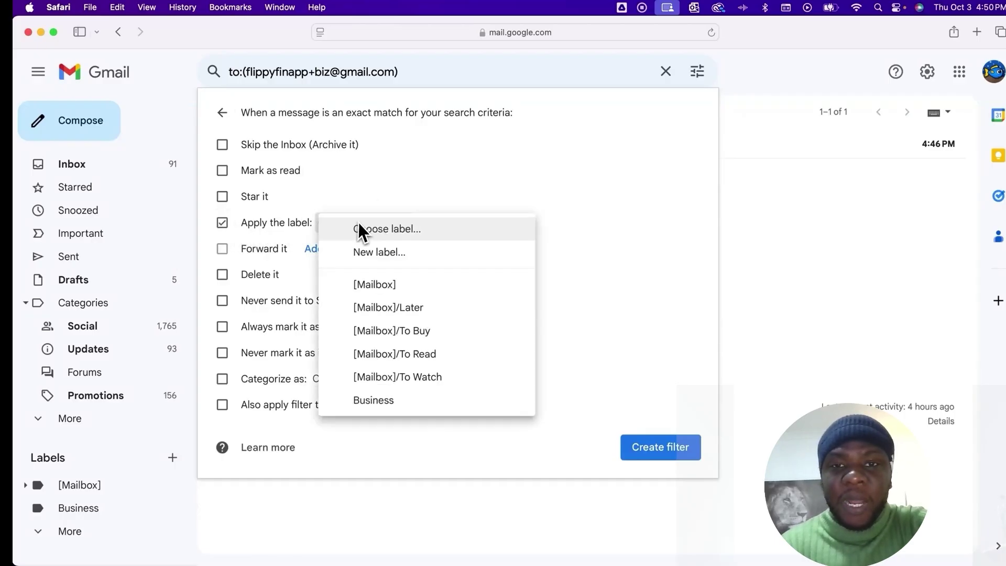
pyautogui.click(373, 400)
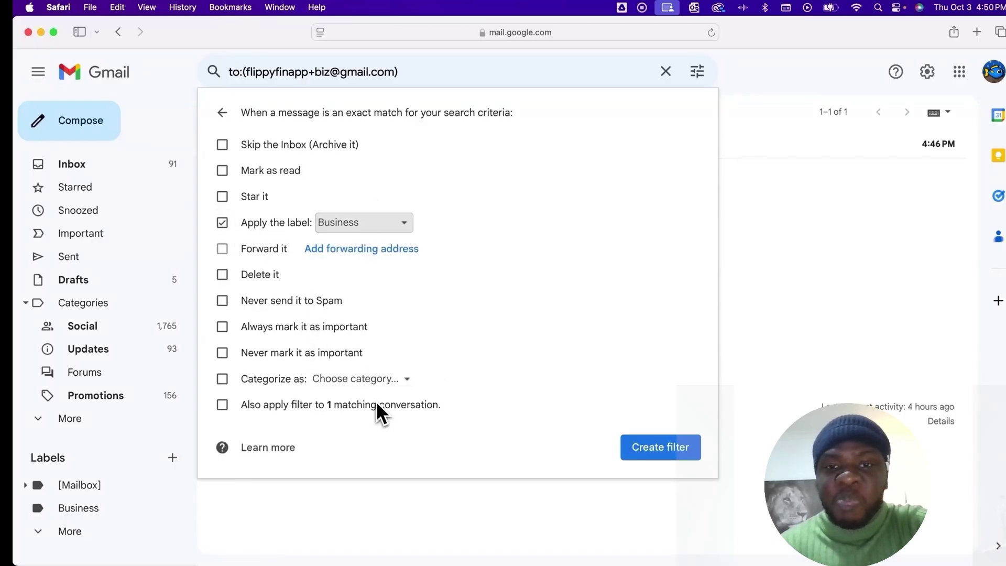
pyautogui.click(645, 454)
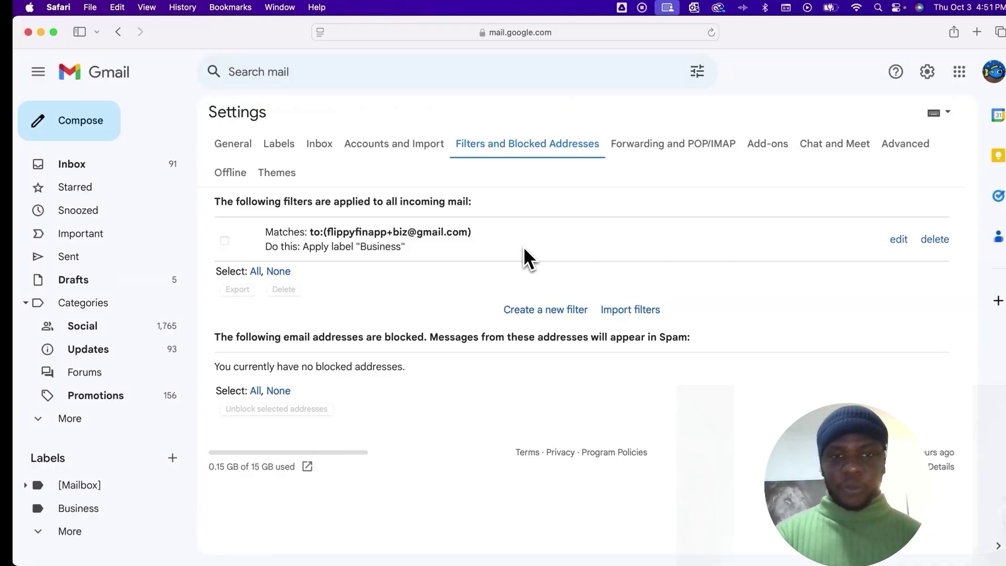
pyautogui.click(79, 508)
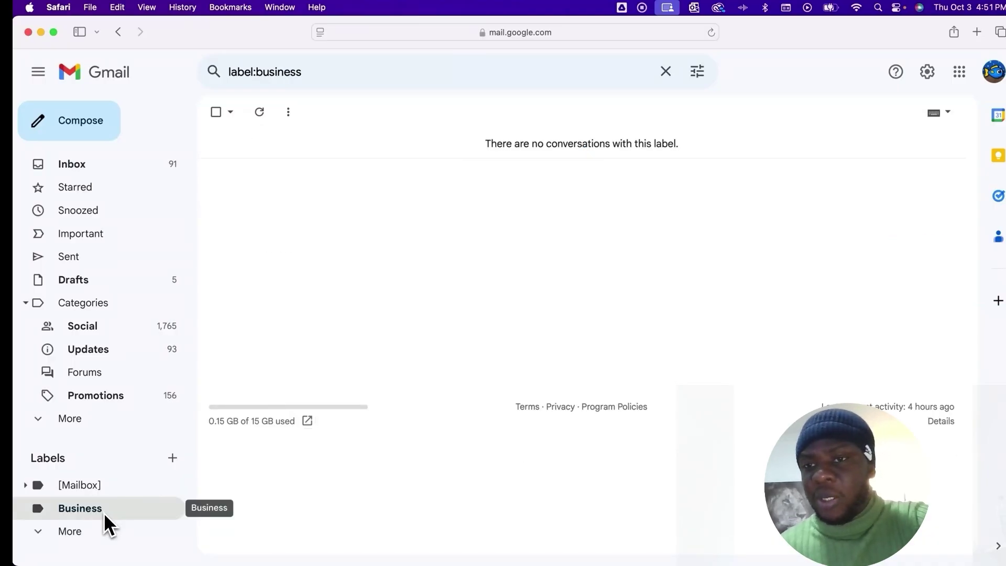
# - Return to the inbox and bring the second account's Firefox window forward
pyautogui.click(95, 163)
pyautogui.moveTo(1004, 31); pyautogui.dragTo(557, 26)
pyautogui.click(655, 139)
# - Send an email with subject and body 'hey' to the +biz alias from the second account
pyautogui.click(617, 141)
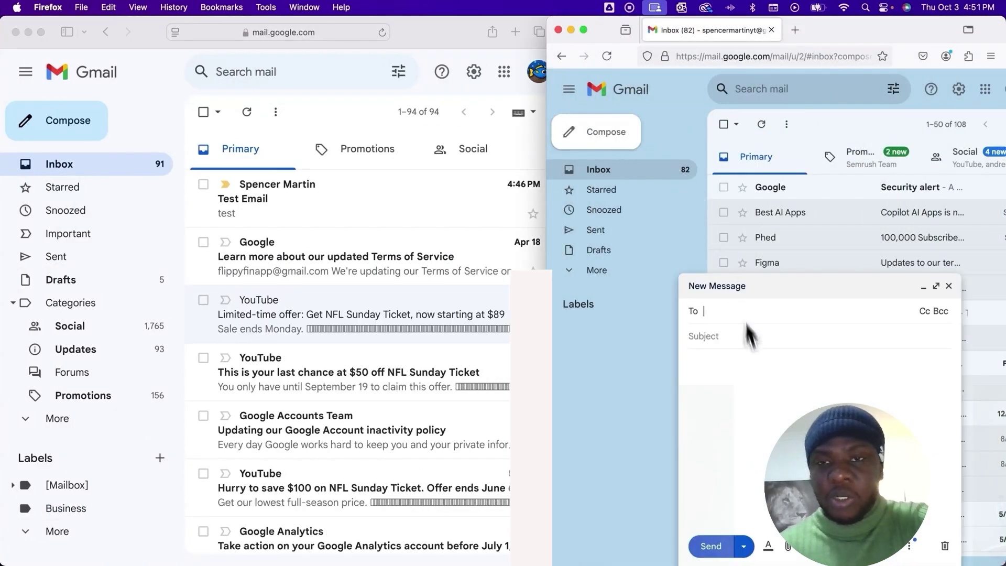
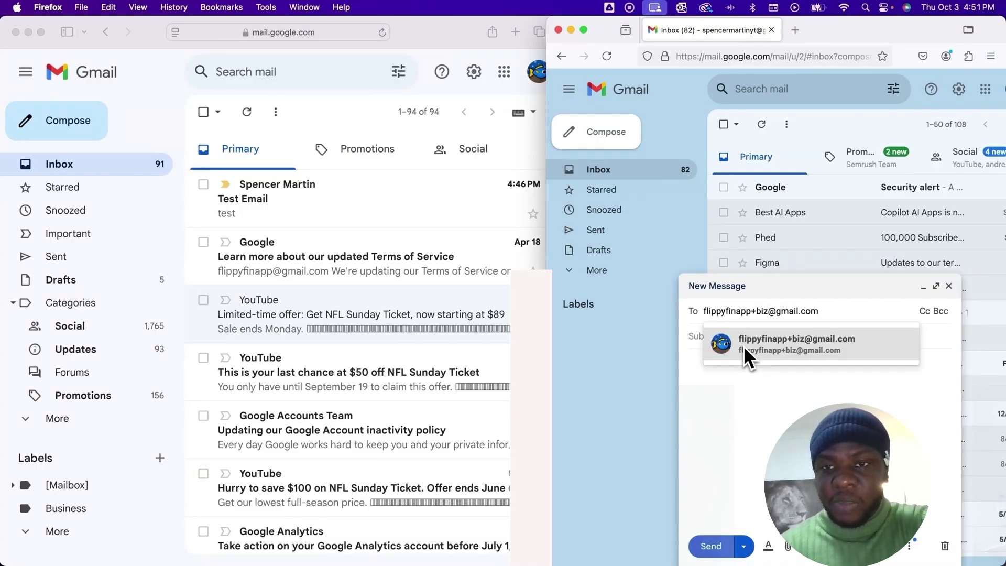
pyautogui.click(743, 345)
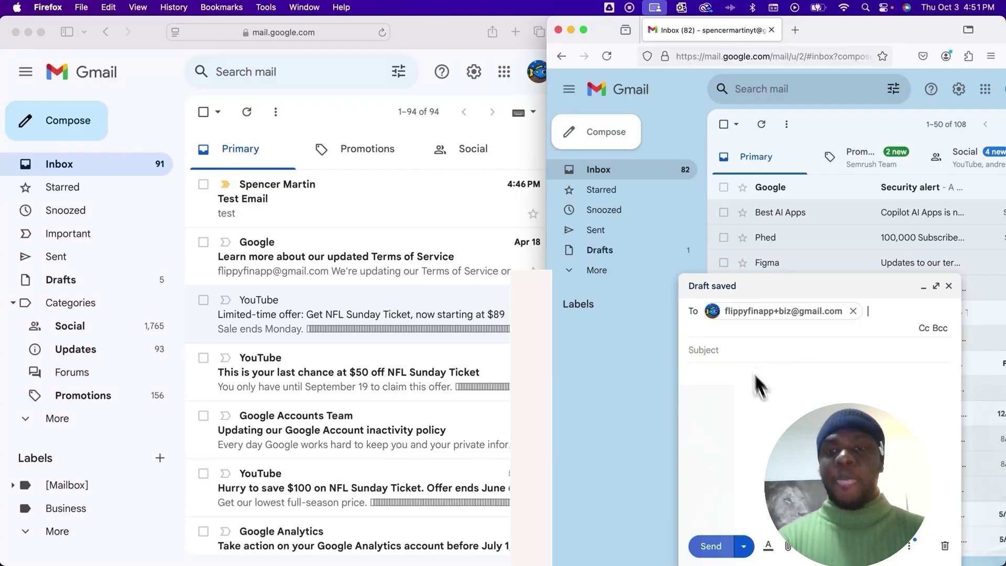
pyautogui.click(754, 350)
pyautogui.write('hey')
pyautogui.press('Tab')
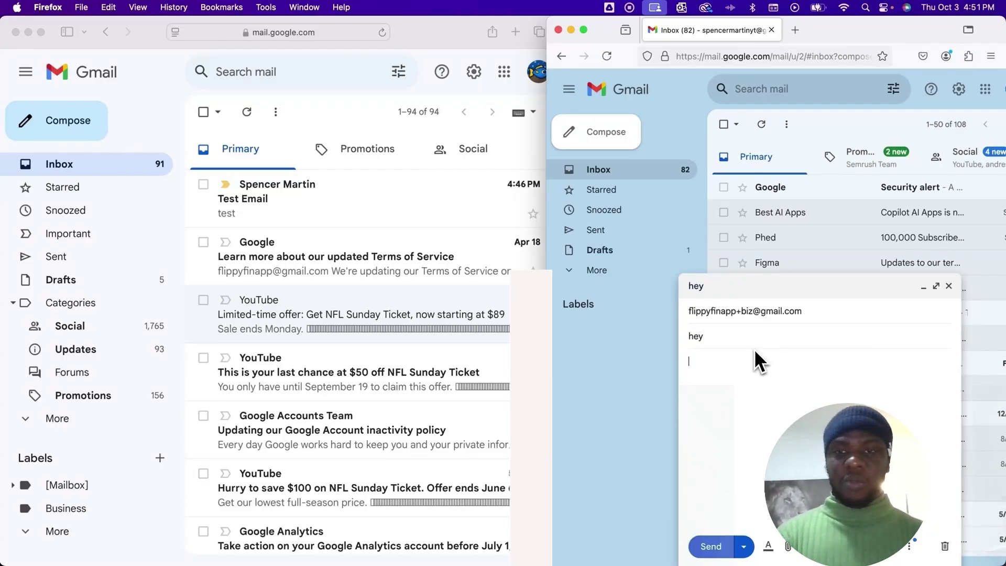
pyautogui.write('hey')
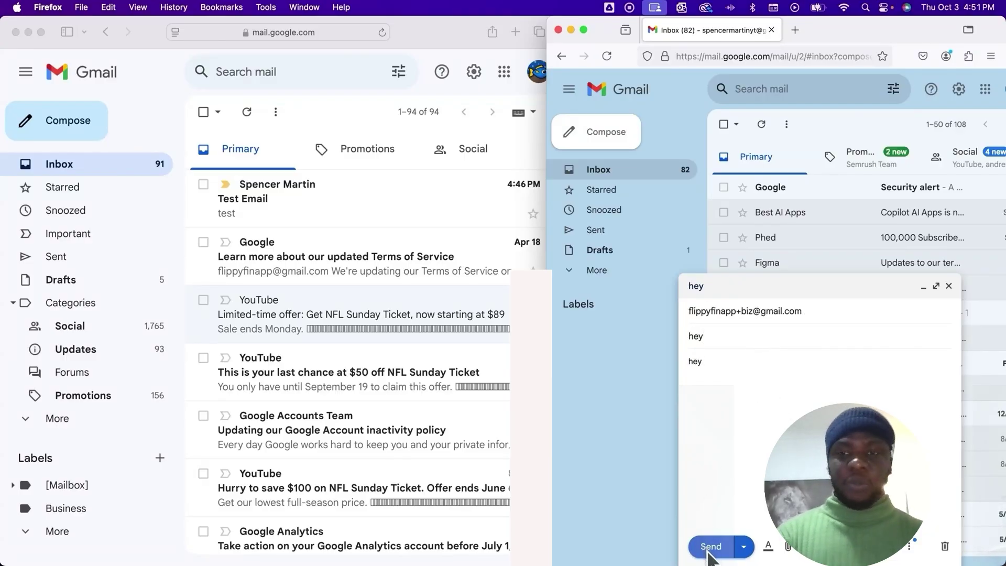
pyautogui.click(708, 545)
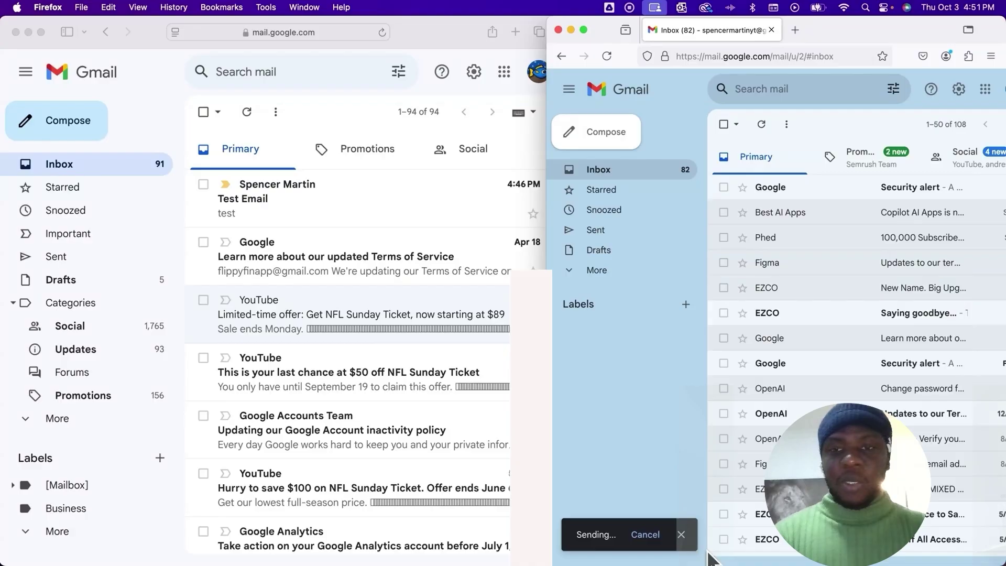
# - Maximize Safari again, open the 'hey' email under the Business label, and start a reply
pyautogui.click(322, 111)
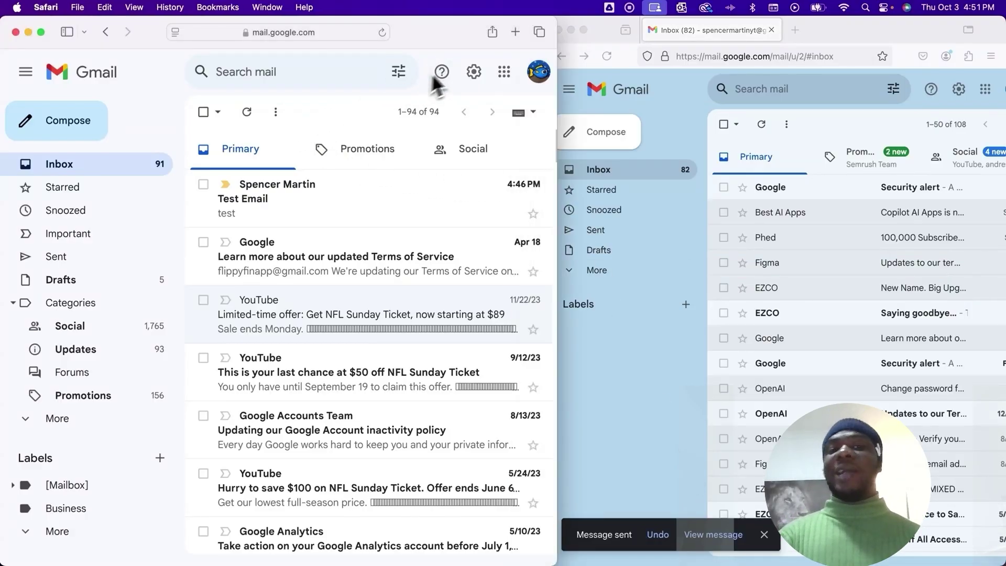
pyautogui.moveTo(555, 29); pyautogui.dragTo(1003, 29)
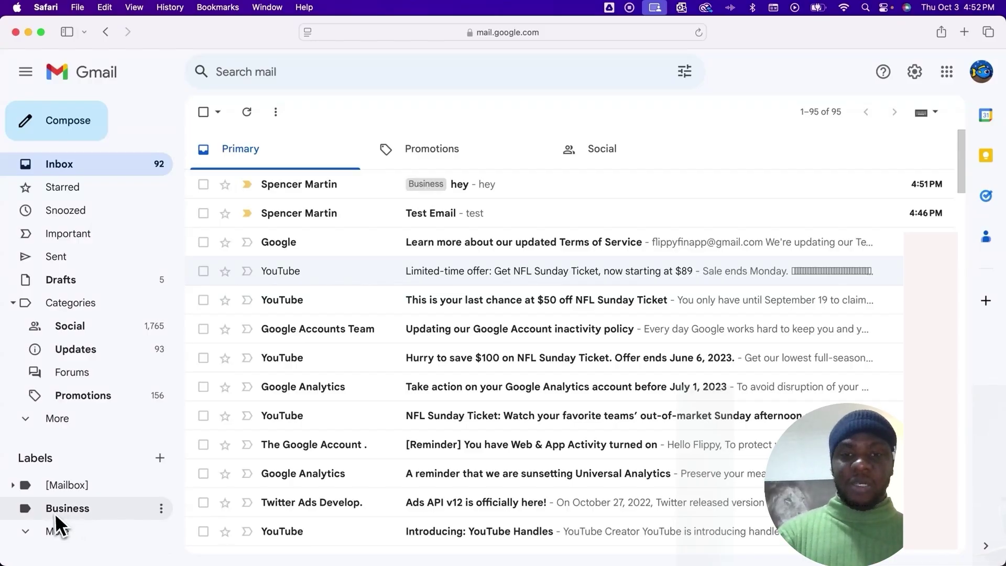
pyautogui.click(57, 511)
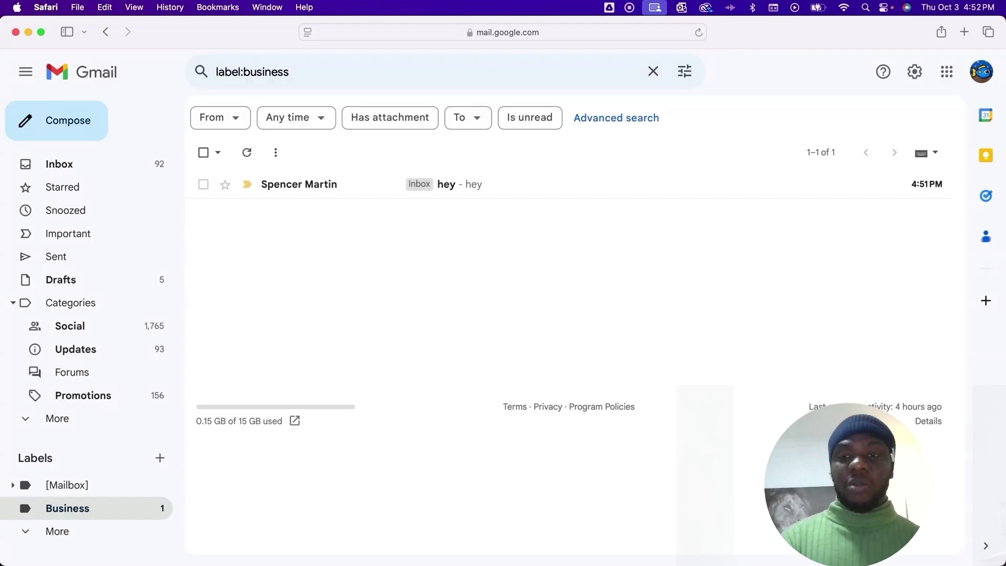
pyautogui.click(268, 184)
pyautogui.click(268, 281)
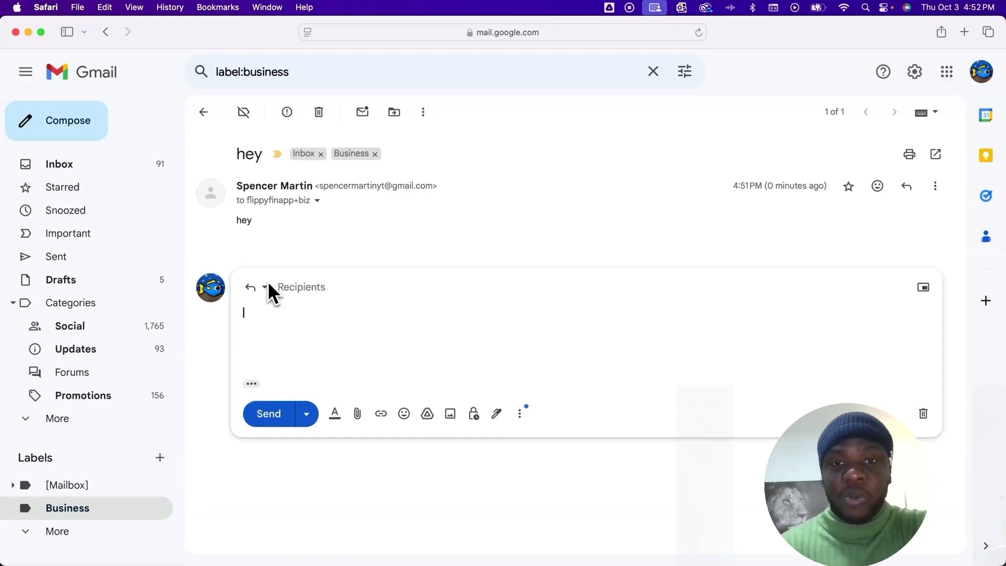
# - Confirm the reply comes from the +biz alias and send it with body 'hey'
pyautogui.click(313, 289)
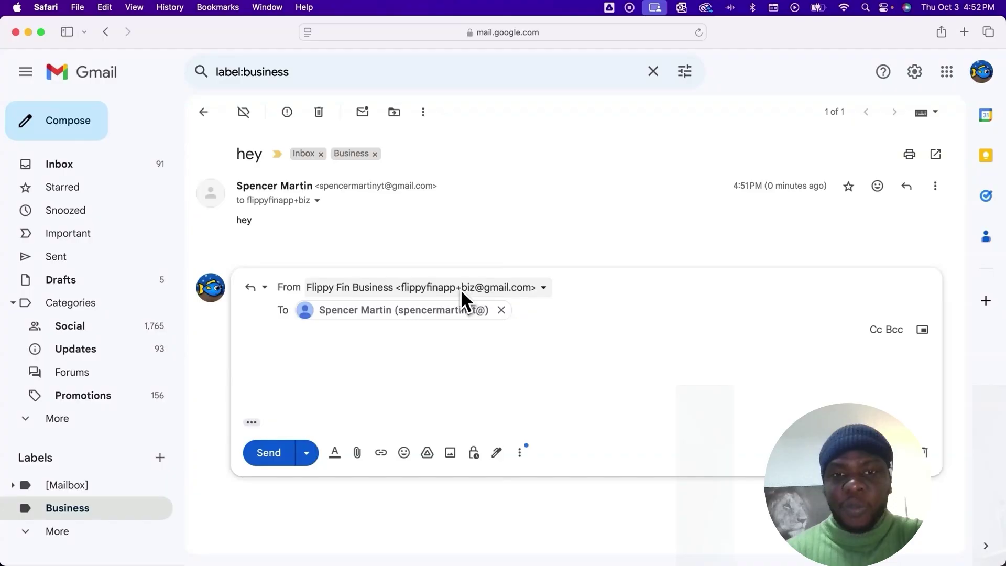
pyautogui.click(419, 348)
pyautogui.write('hey')
pyautogui.click(266, 415)
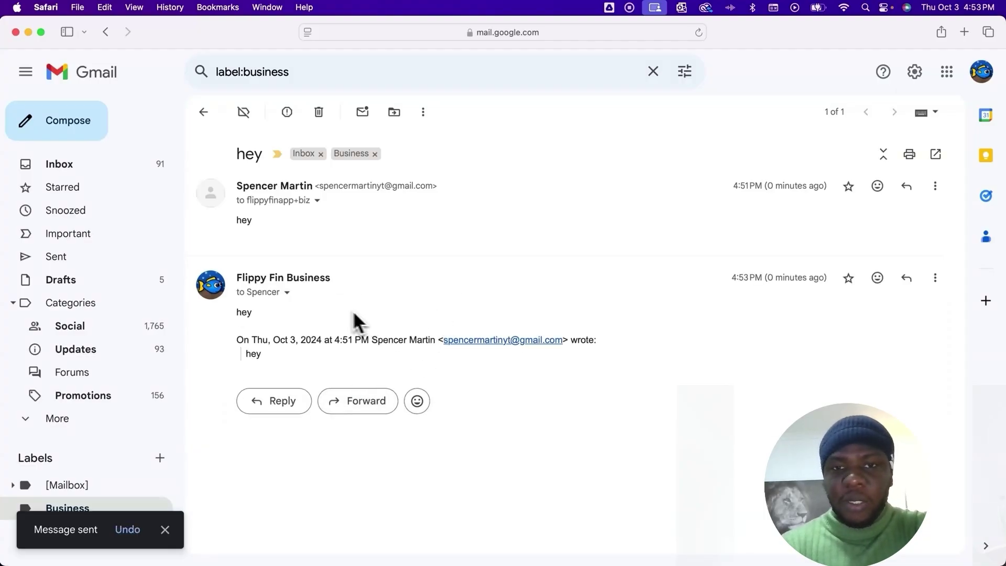
# - Check the reply's sender details, then list the two-message 'hey' thread under Business
pyautogui.click(287, 293)
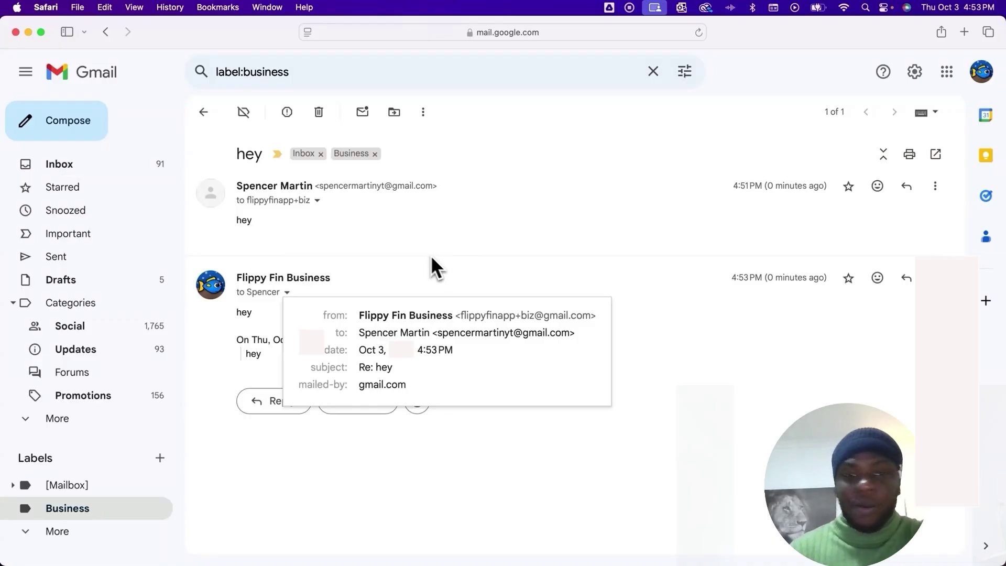
pyautogui.click(114, 165)
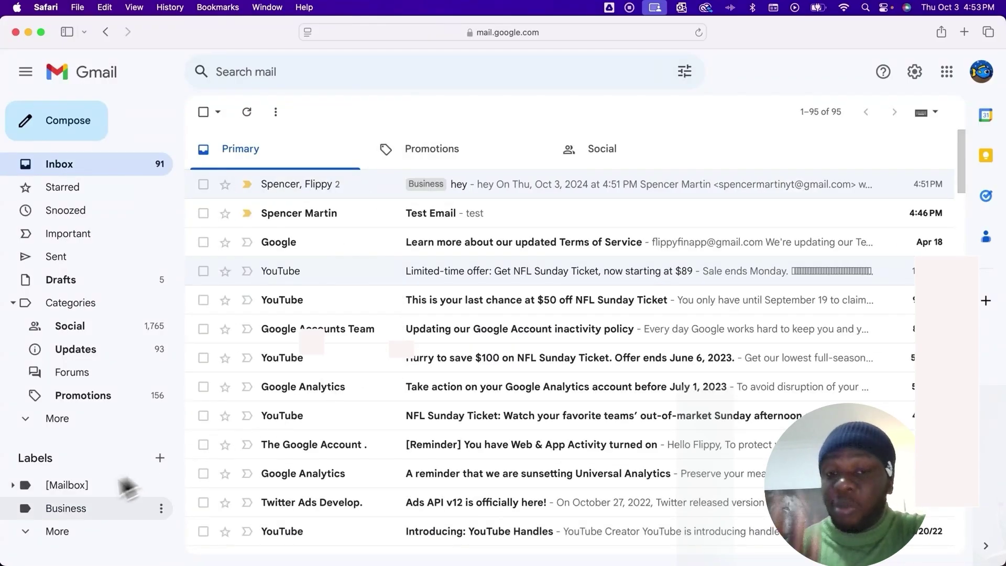
pyautogui.click(70, 511)
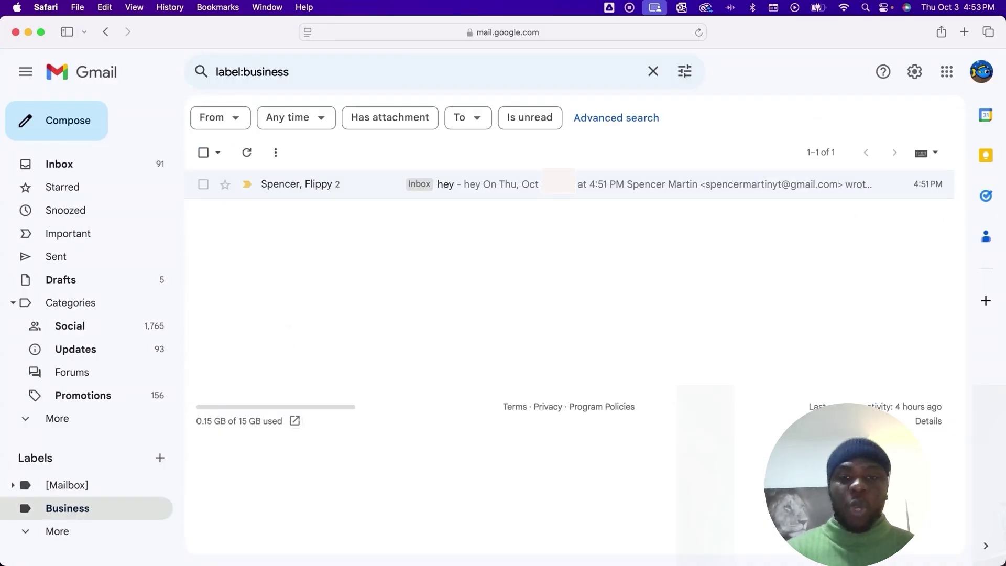